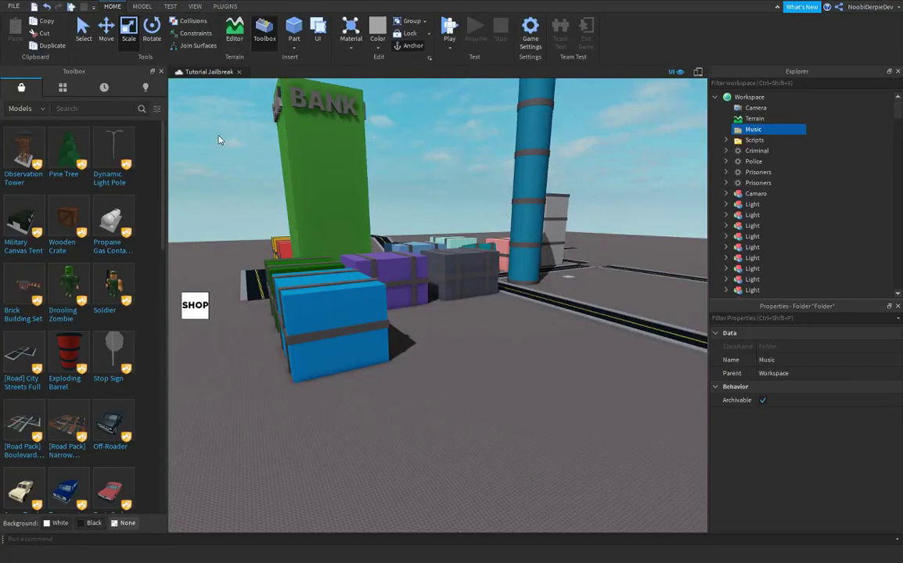
Select the Music folder in the Workspace and search the Toolbox's audio assets for "Calm background music"
{"action": "left_click", "coordinate": [748, 97]}
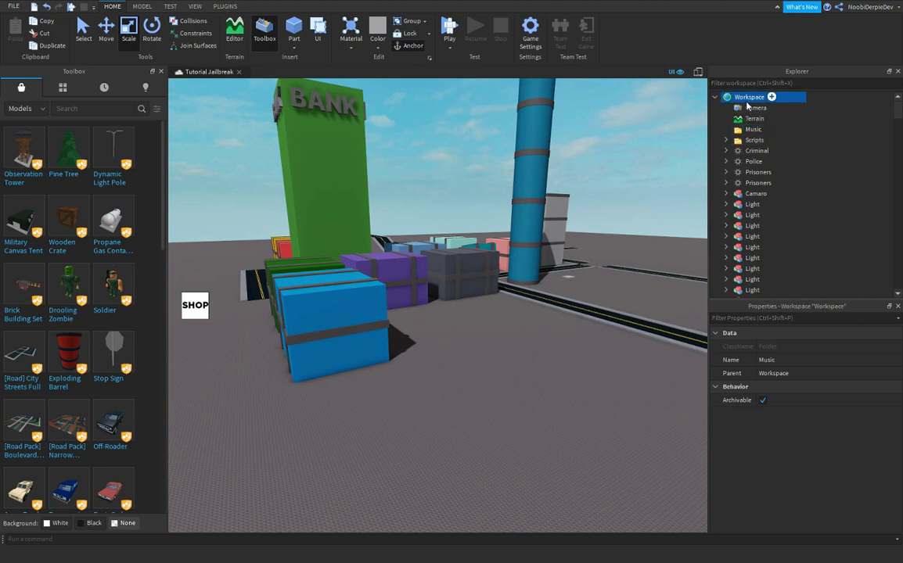
{"action": "left_click", "coordinate": [752, 129]}
{"action": "left_click", "coordinate": [27, 108]}
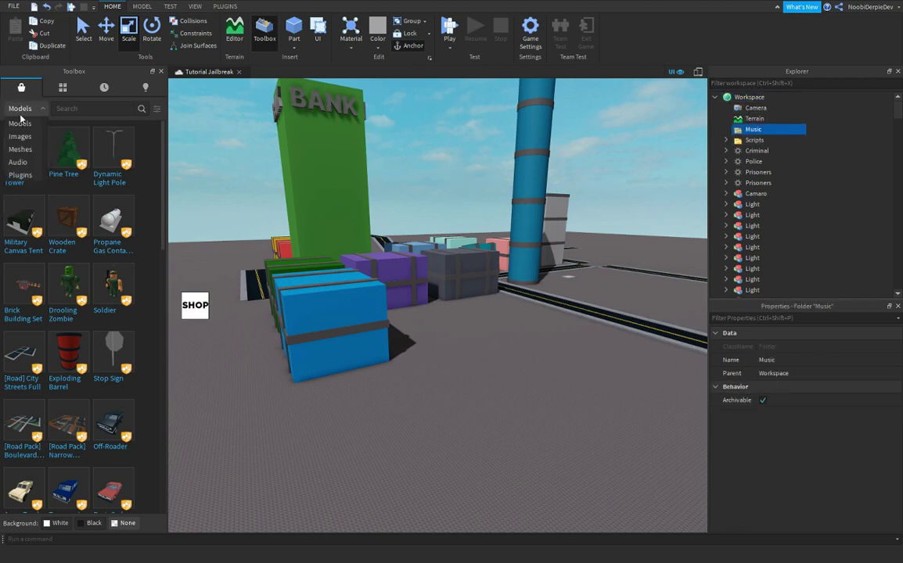
{"action": "left_click", "coordinate": [24, 149]}
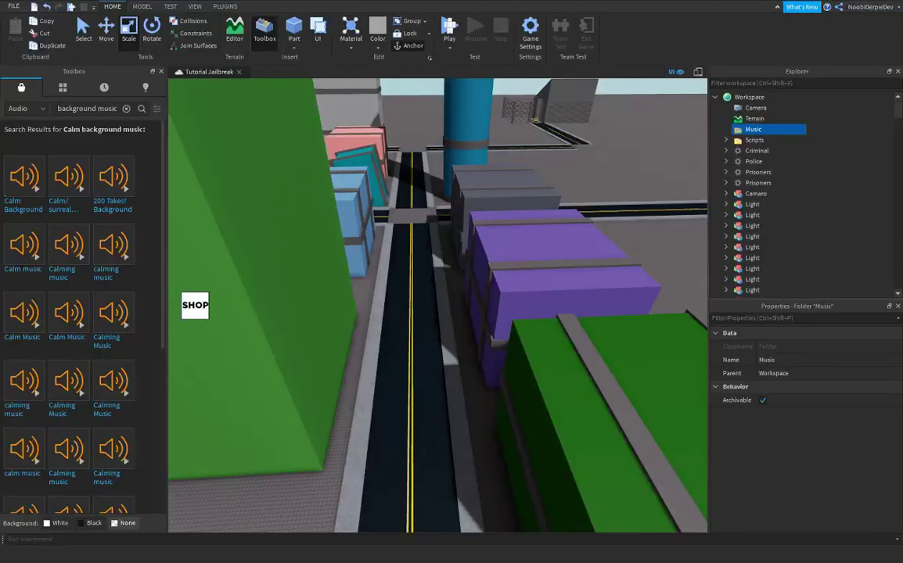
{"action": "right_click_drag", "start_coordinate": [435, 218], "coordinate": [444, 190]}
{"action": "key", "text": "w"}
{"action": "key", "text": "w"}
{"action": "key", "text": "s"}
{"action": "right_click_drag", "start_coordinate": [524, 183], "coordinate": [426, 201]}
{"action": "right_click_drag", "start_coordinate": [587, 320], "coordinate": [758, 121]}
{"action": "key", "text": "w"}
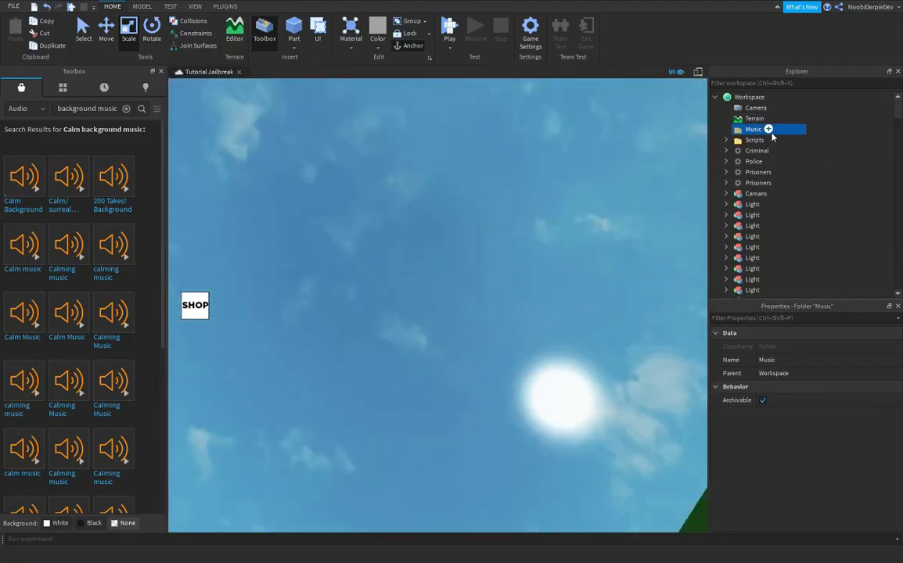
Insert a Sound object into the Music folder
{"action": "left_click", "coordinate": [768, 129]}
{"action": "type", "text": "sound"}
{"action": "left_click", "coordinate": [747, 163]}
{"action": "left_click", "coordinate": [769, 130]}
{"action": "type", "text": "sou"}
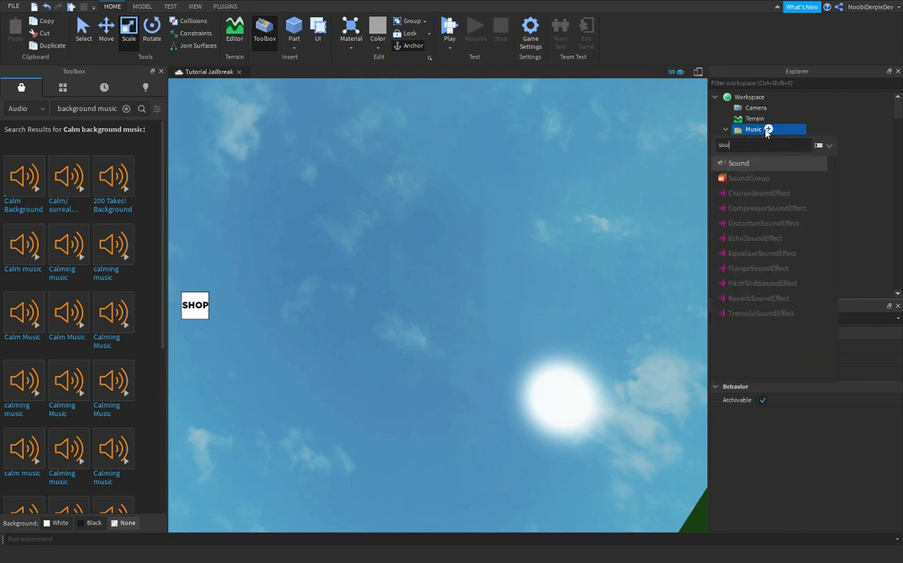
{"action": "key", "text": "Down"}
{"action": "key", "text": "Down"}
{"action": "key", "text": "Down"}
{"action": "key", "text": "Down"}
{"action": "key", "text": "Down"}
{"action": "key", "text": "Down"}
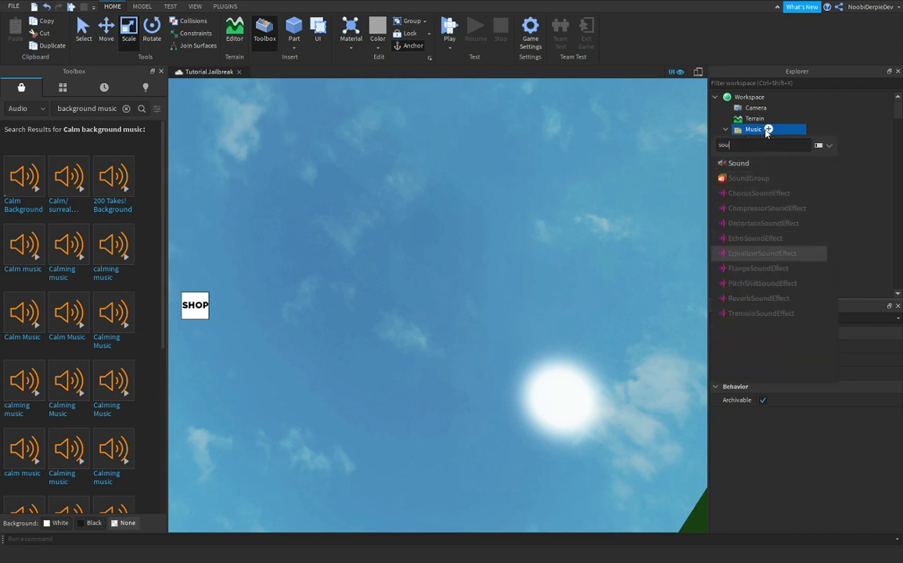
{"action": "key", "text": "Return"}
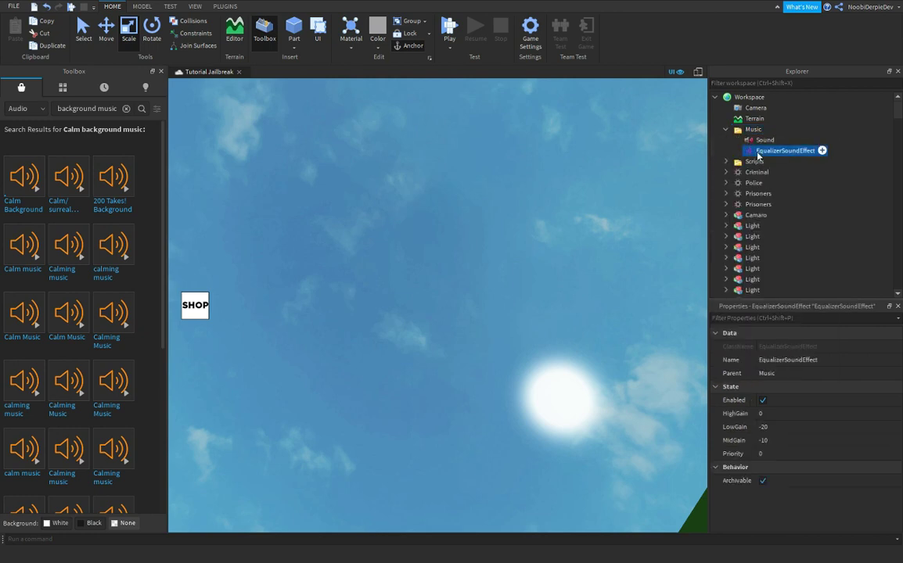
{"action": "left_click", "coordinate": [759, 141]}
{"action": "left_click", "coordinate": [758, 152]}
{"action": "key", "text": "Delete"}
Copy the asset ID of the first Calm Background track and enter it as the Sound's SoundId, rbxassetid://214234277
{"action": "left_click", "coordinate": [764, 144]}
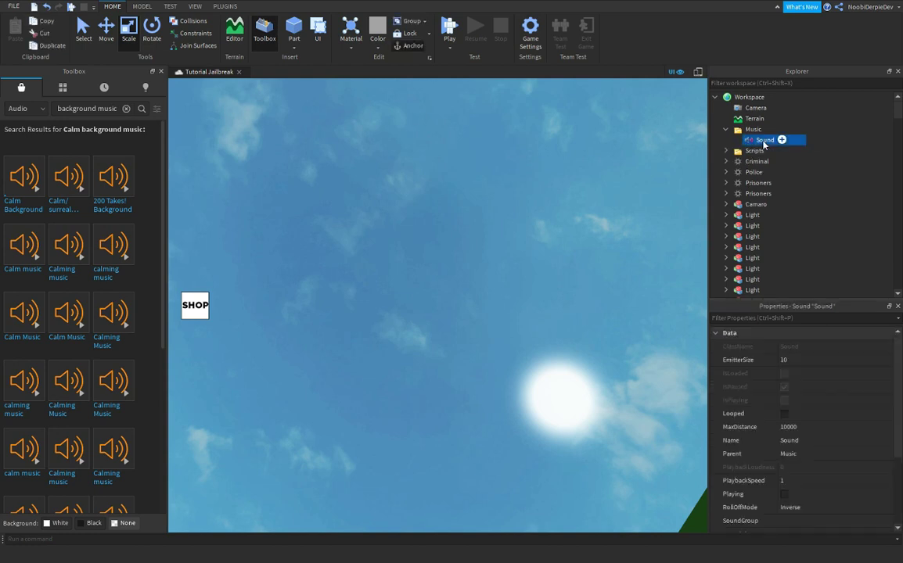
{"action": "scroll", "coordinate": [786, 372], "scroll_direction": "down", "scroll_amount": 3}
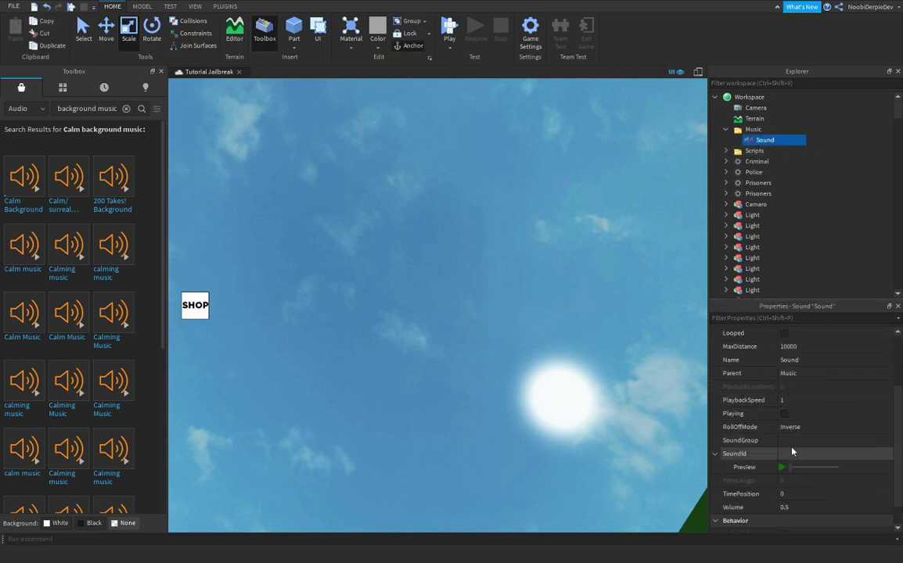
{"action": "right_click", "coordinate": [46, 176]}
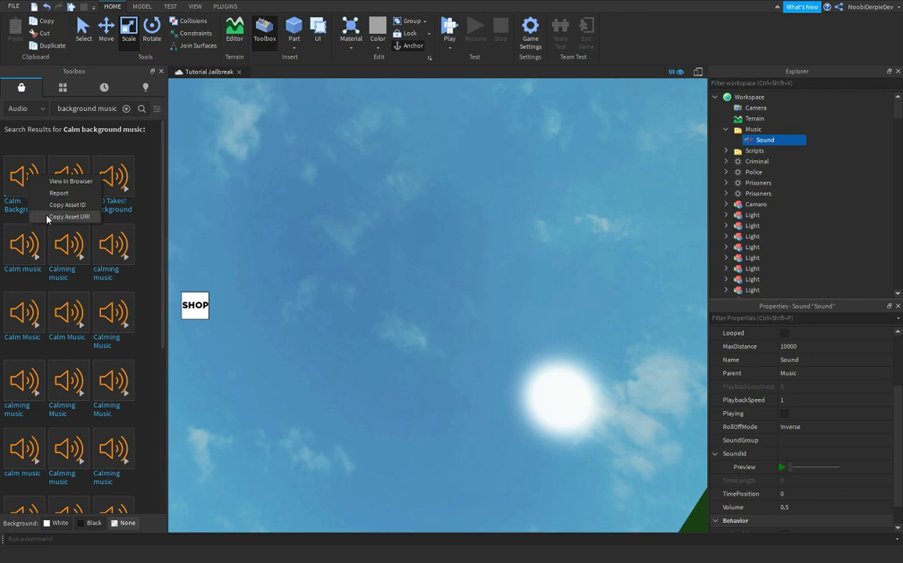
{"action": "left_click", "coordinate": [74, 204]}
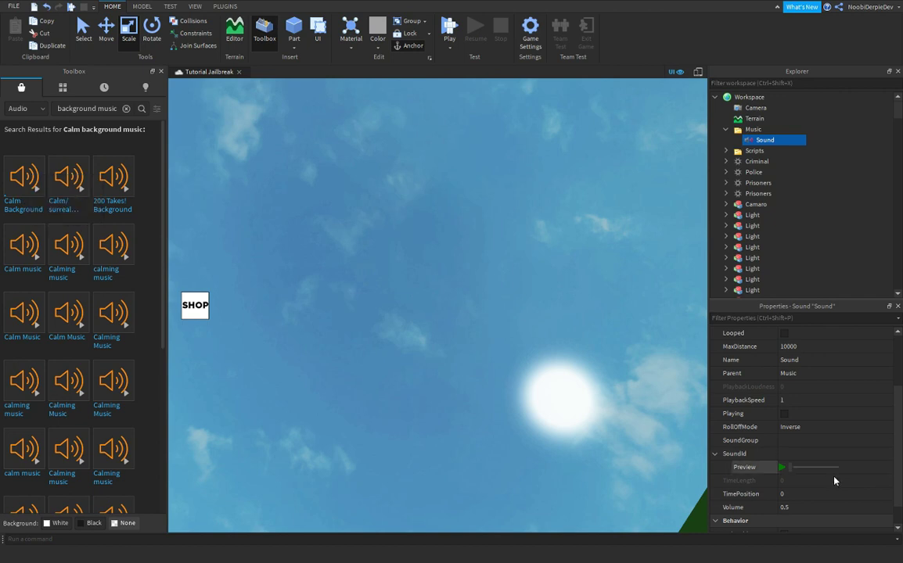
{"action": "left_click", "coordinate": [796, 456]}
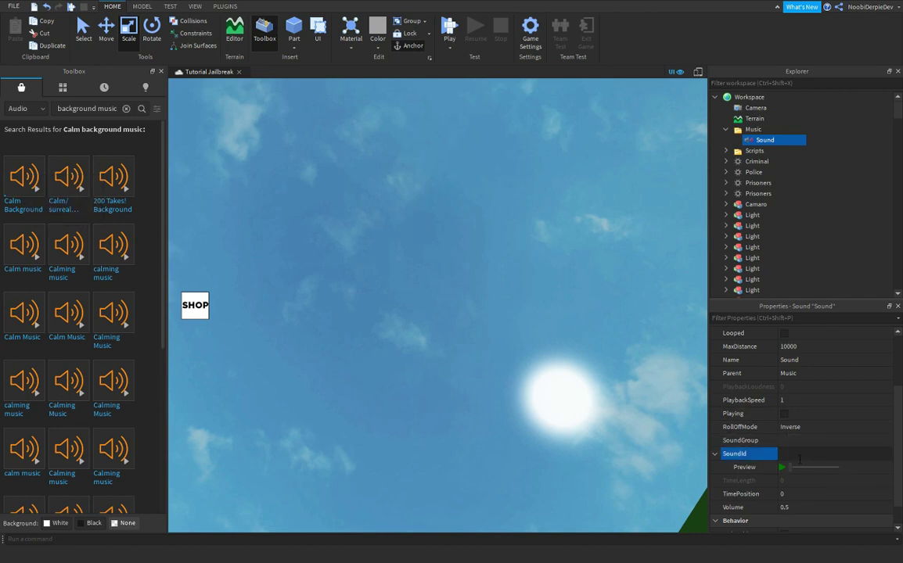
{"action": "key", "text": "ctrl+v"}
{"action": "key", "text": "Return"}
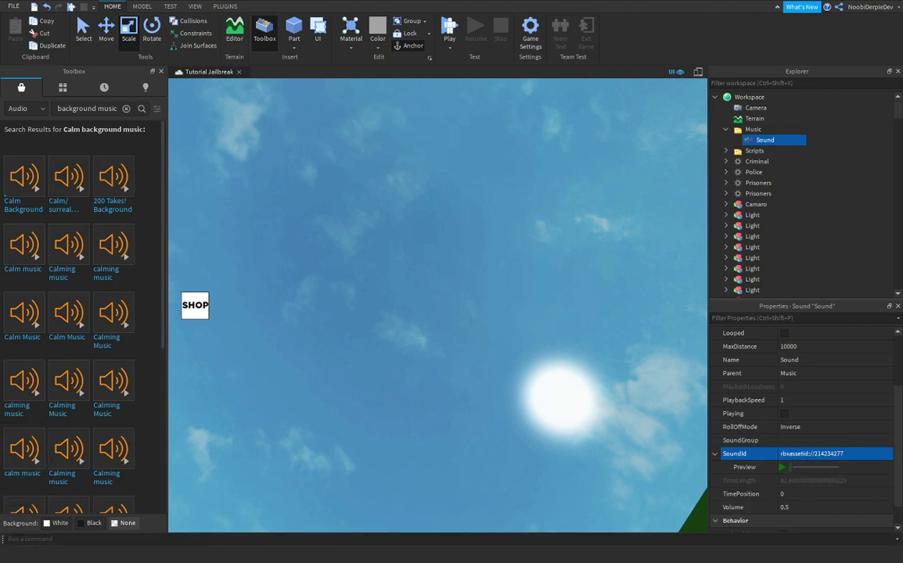
Try a Volume of 1 on the Sound and set it back to 0.5
{"action": "left_click", "coordinate": [786, 508]}
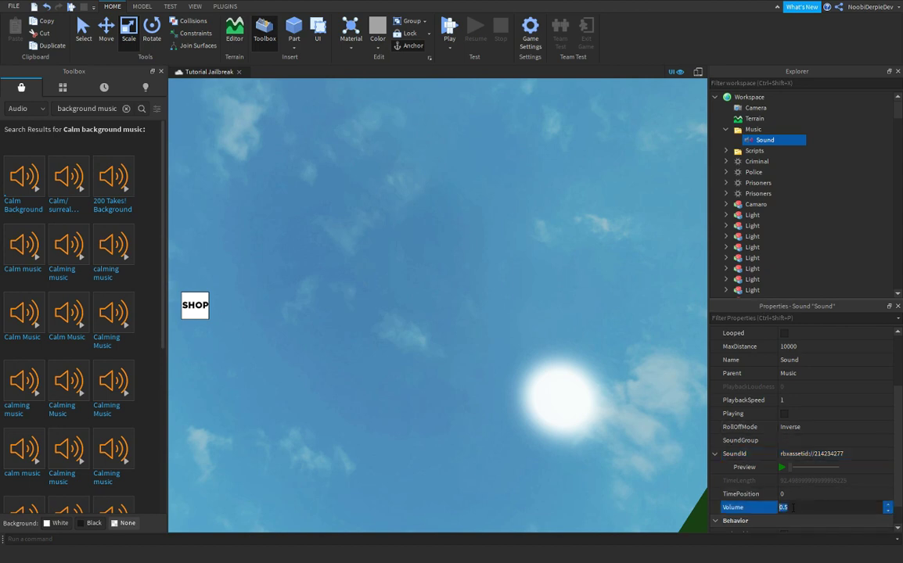
{"action": "type", "text": "1"}
{"action": "key", "text": "Return"}
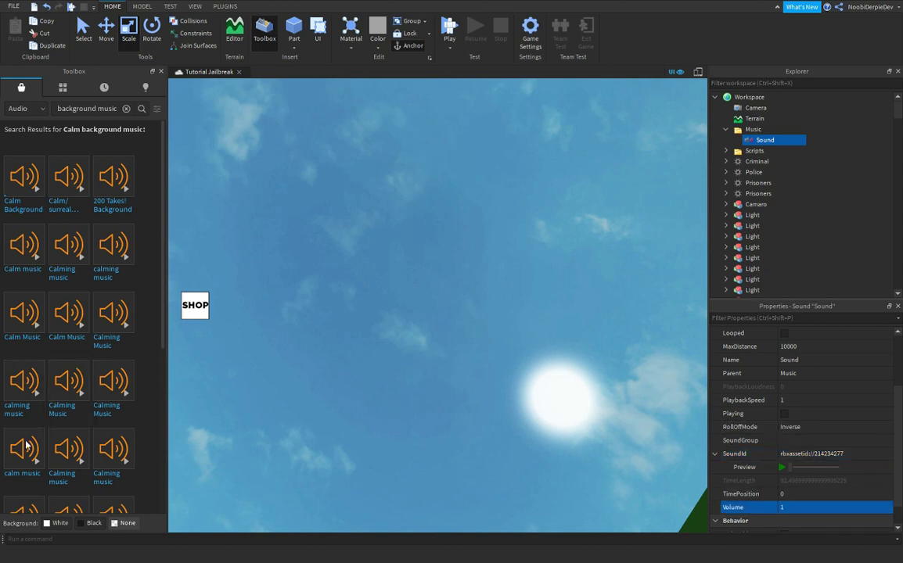
{"action": "left_click", "coordinate": [817, 508]}
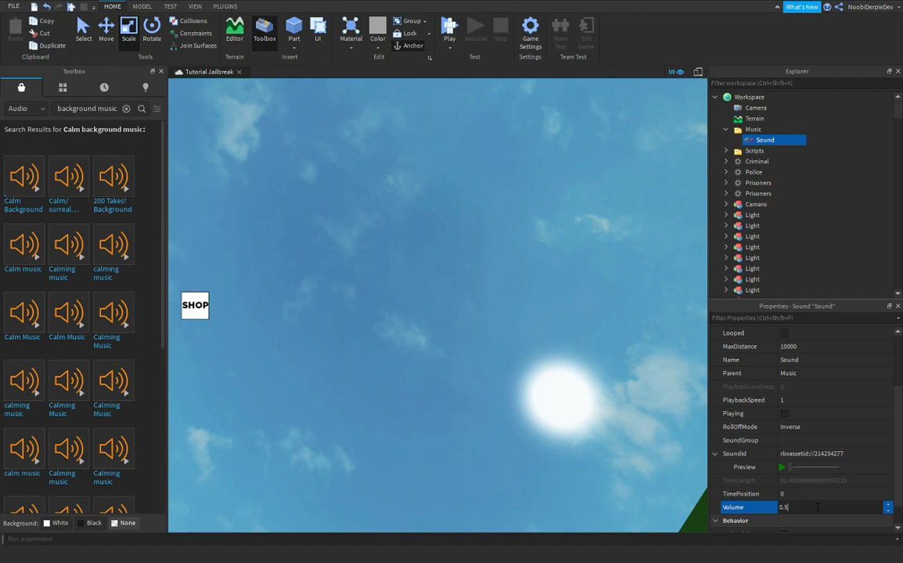
Add a Script inside the Sound and replace its default code with a "while true do" loop
{"action": "left_click", "coordinate": [781, 140]}
{"action": "type", "text": "scr"}
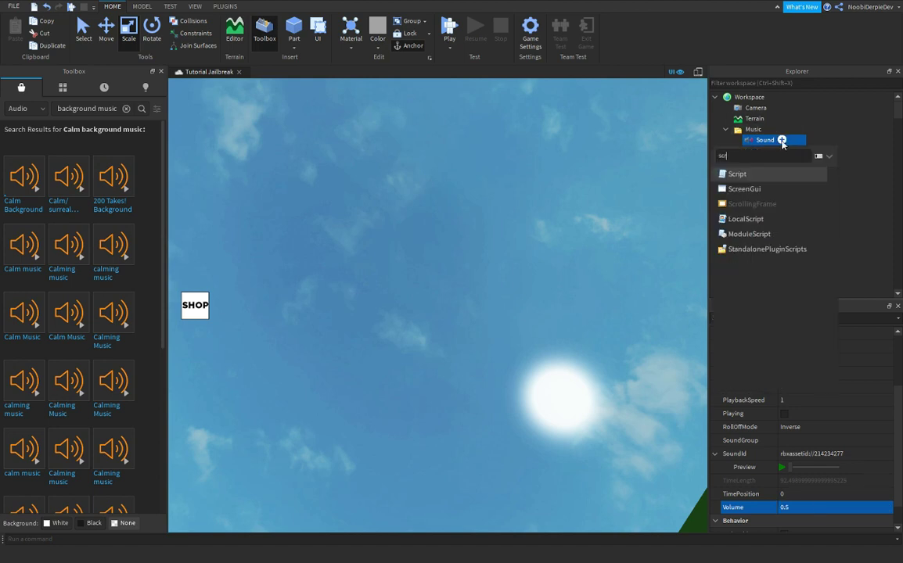
{"action": "key", "text": "Return"}
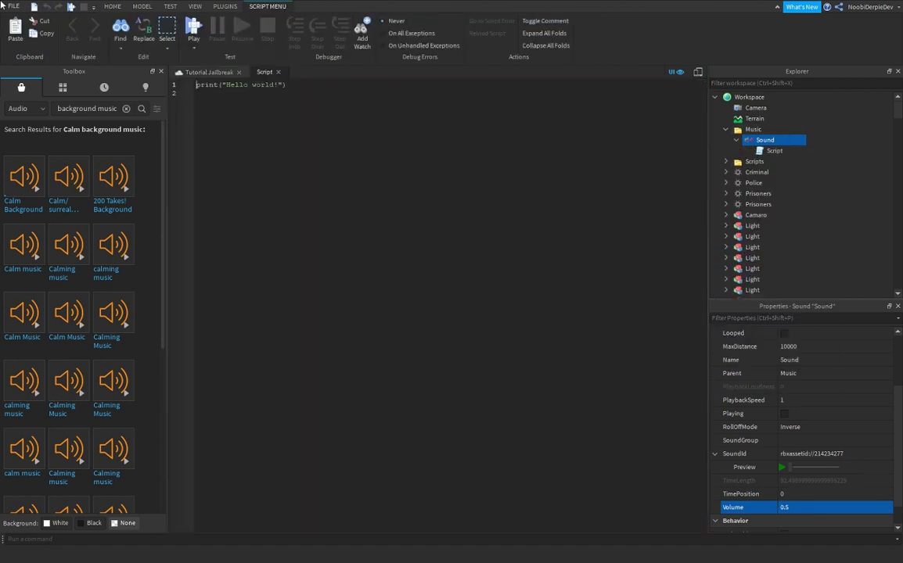
{"action": "key", "text": "ctrl+a"}
{"action": "type", "text": "while true do"}
{"action": "key", "text": "Return"}
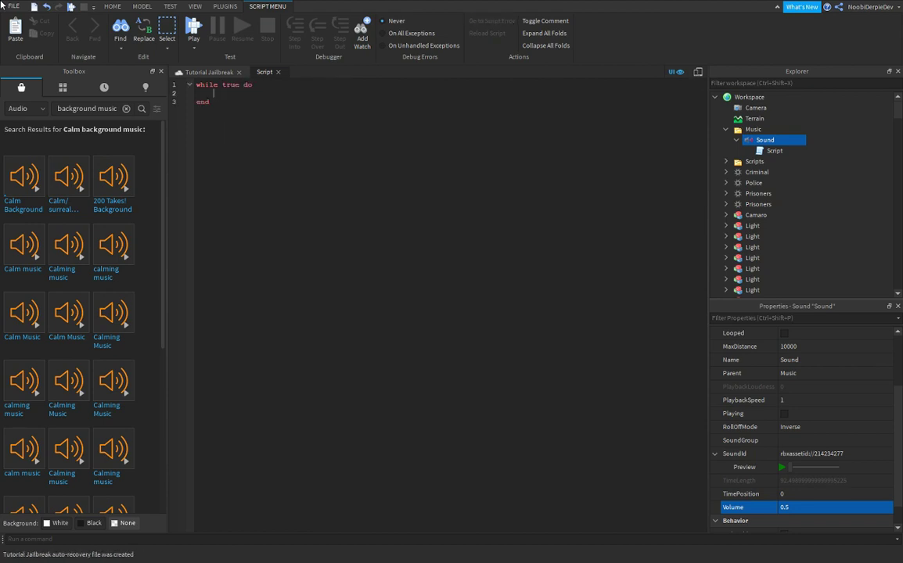
Write script.Parent.Parent.Sound:Play() as the statement inside the loop
{"action": "type", "text": "script.p"}
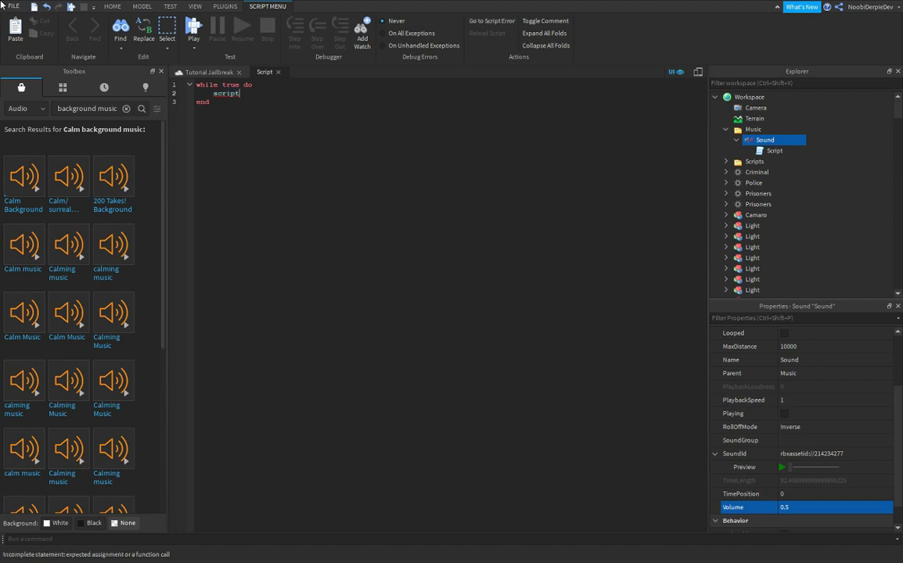
{"action": "type", "text": "arent.so"}
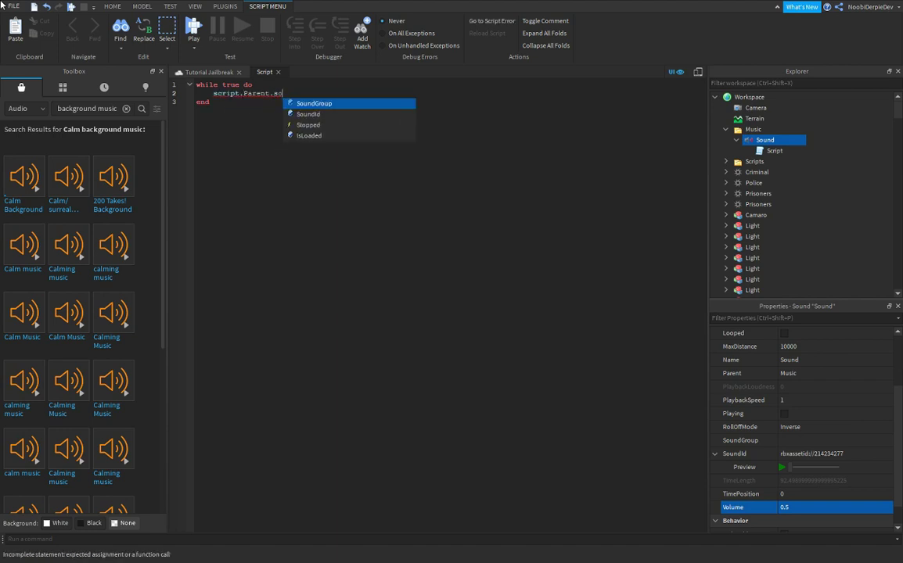
{"action": "key", "text": "BackSpace"}
{"action": "key", "text": "BackSpace"}
{"action": "type", "text": "Parent.Sound:Pl"}
{"action": "key", "text": "Return"}
{"action": "key", "text": "Return"}
{"action": "type", "text": "()     "}
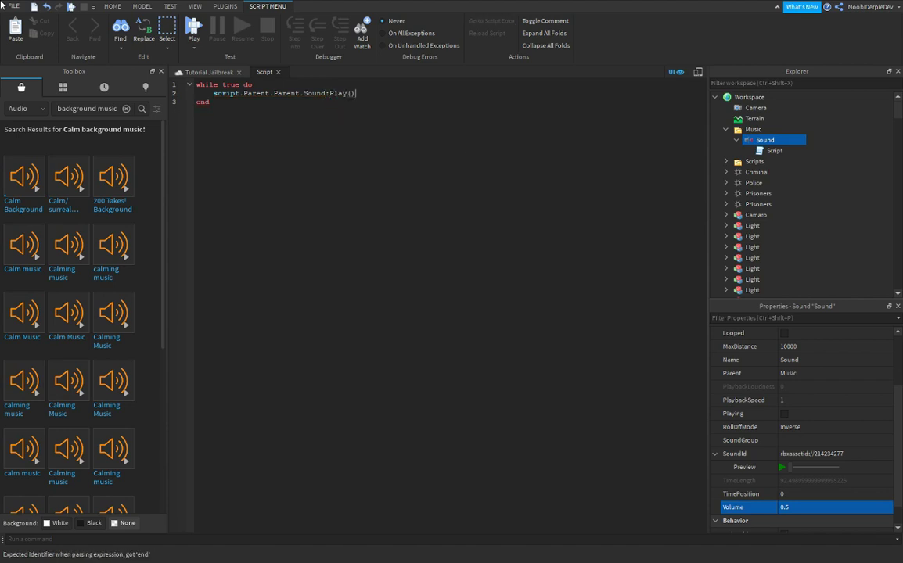
Add wait(92.5) on a new line after the Play call inside the loop
{"action": "type", "text": "wait()"}
{"action": "type", "text": "92.5"}
{"action": "key", "text": "Right"}
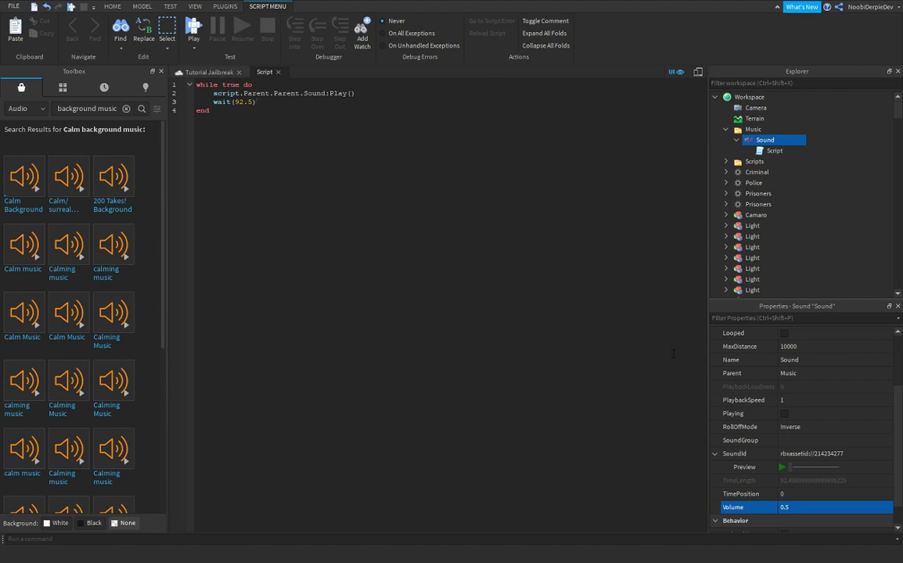
Turn on Looped for the Sound and close its script
{"action": "scroll", "coordinate": [786, 372], "scroll_direction": "up", "scroll_amount": 1}
{"action": "left_click", "coordinate": [784, 373]}
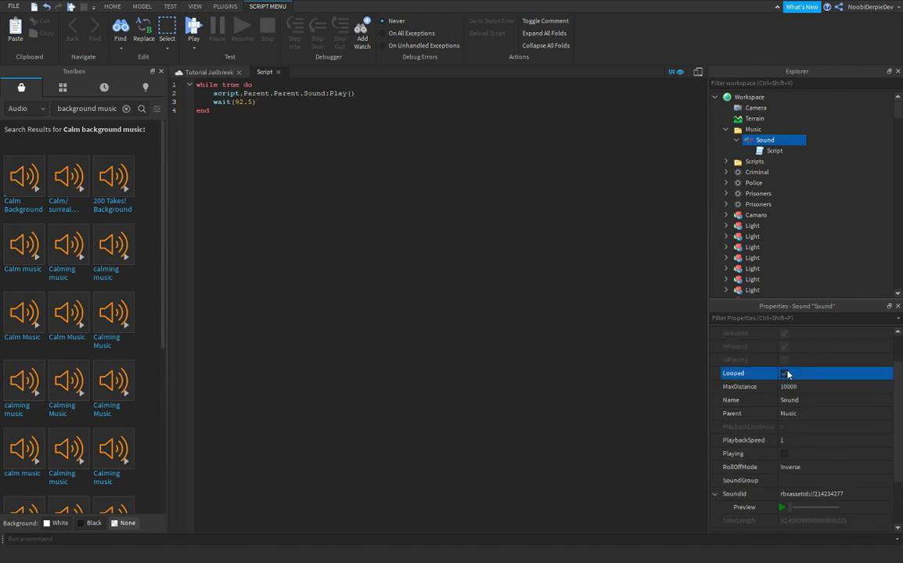
{"action": "left_click", "coordinate": [278, 72]}
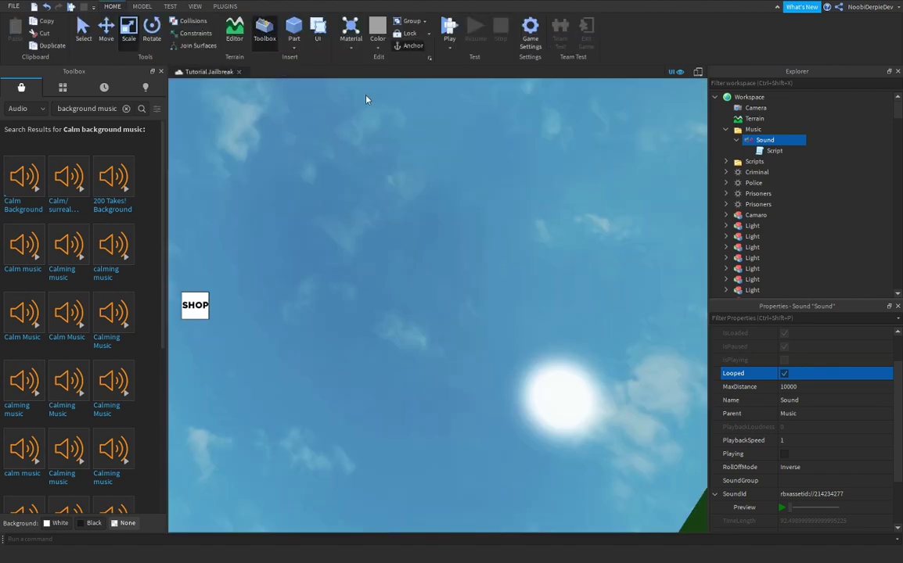
Reopen the Sound's script, insert wait(0.5) as the first line inside the loop, and close the script
{"action": "double_click", "coordinate": [772, 150]}
{"action": "key", "text": "Return"}
{"action": "type", "text": "wait()"}
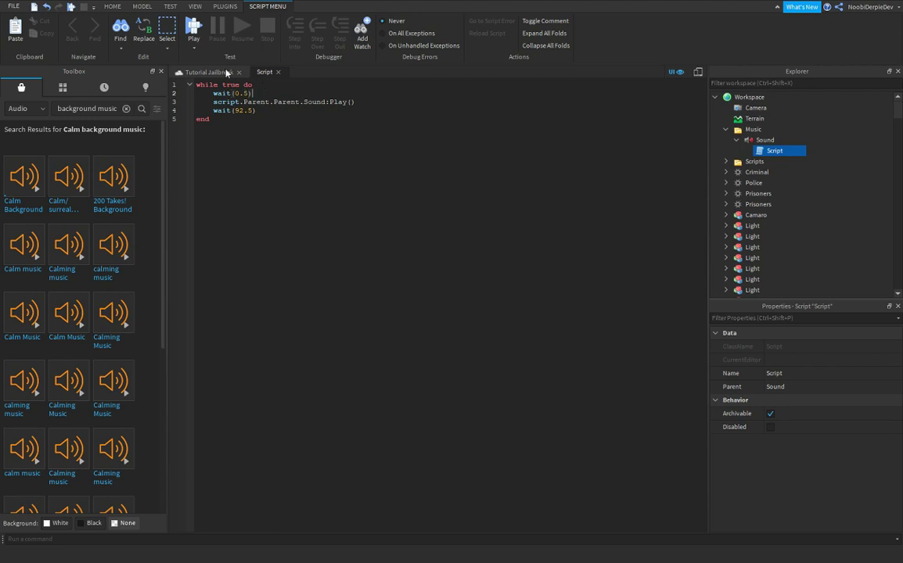
{"action": "left_click", "coordinate": [278, 72]}
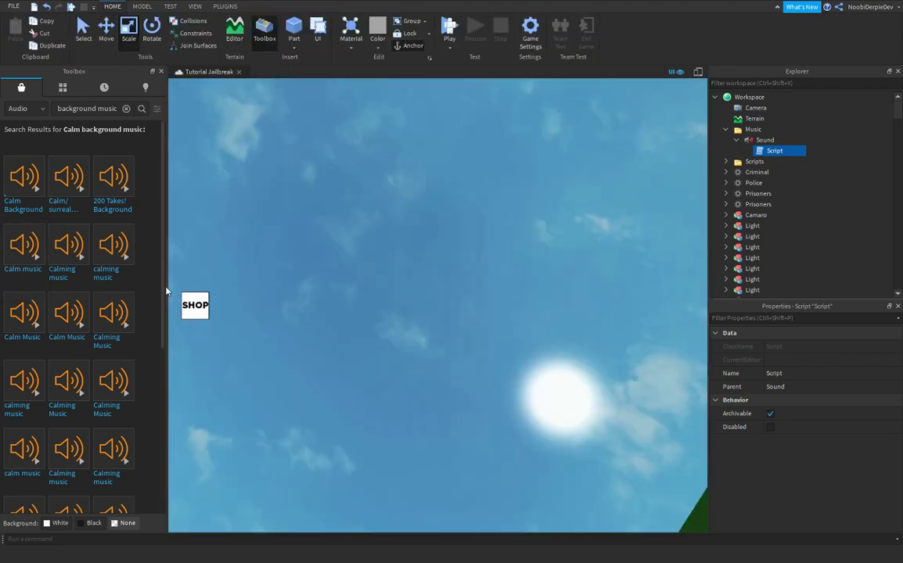
Playtest the game to check the background music while looking around the character, and stop the test
{"action": "right_click_drag", "start_coordinate": [352, 257], "coordinate": [373, 256]}
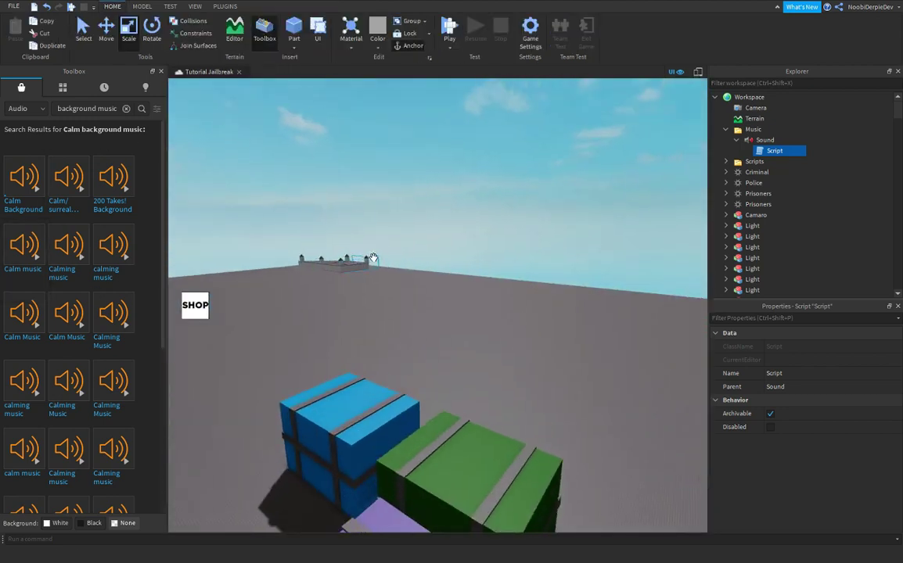
{"action": "scroll", "coordinate": [374, 255], "scroll_direction": "up", "scroll_amount": 2}
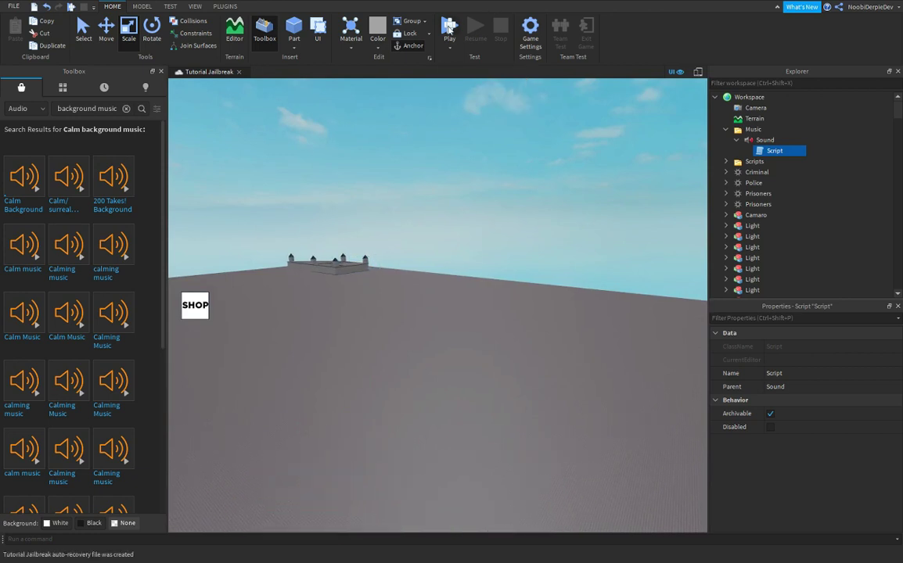
{"action": "left_click", "coordinate": [449, 29]}
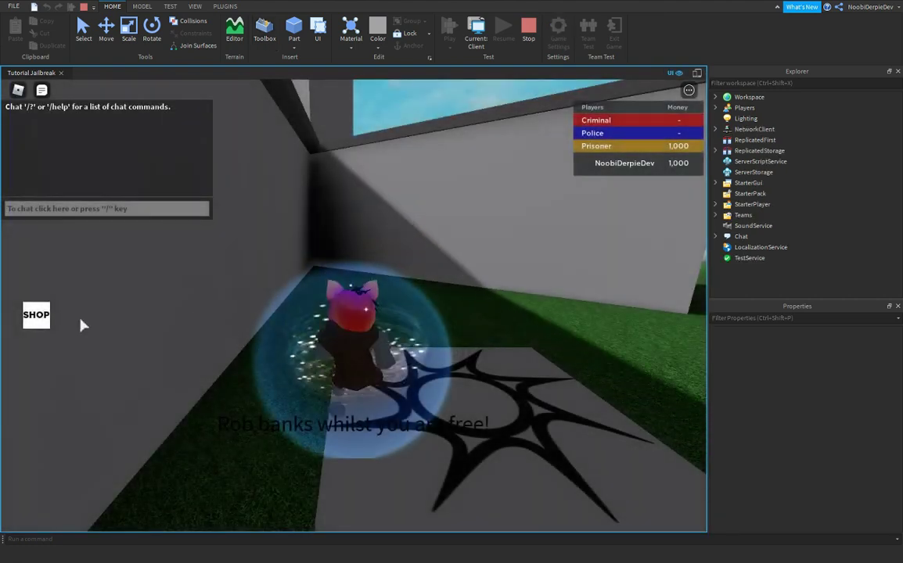
{"action": "right_click_drag", "start_coordinate": [273, 301], "coordinate": [487, 177]}
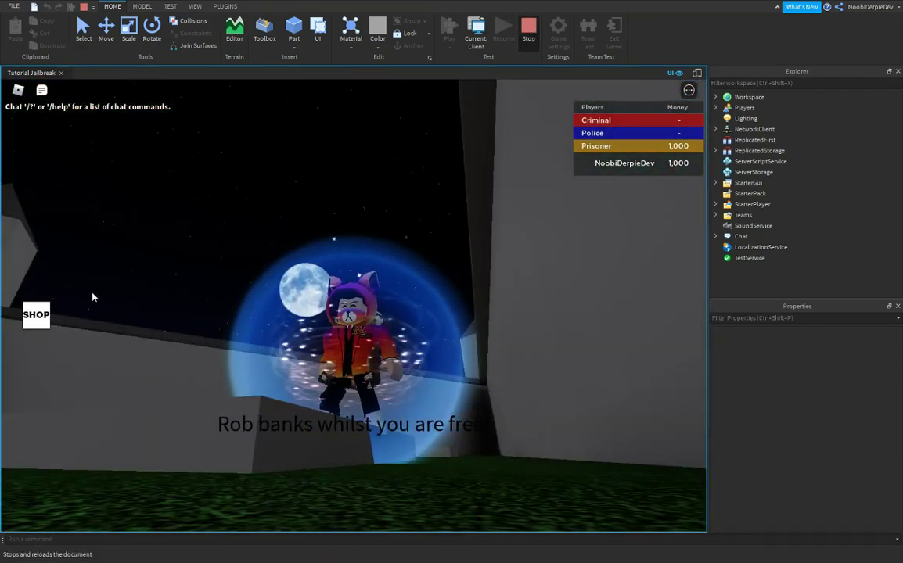
{"action": "left_click", "coordinate": [528, 31]}
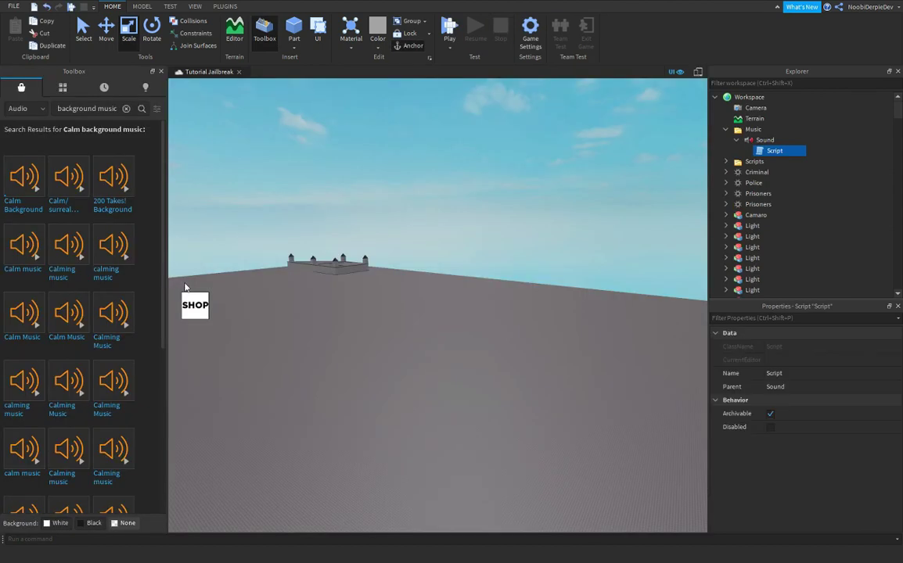
Collapse the Music folder, expand the Scripts folder in the Workspace and select the DeathHandler script
{"action": "left_click", "coordinate": [736, 140]}
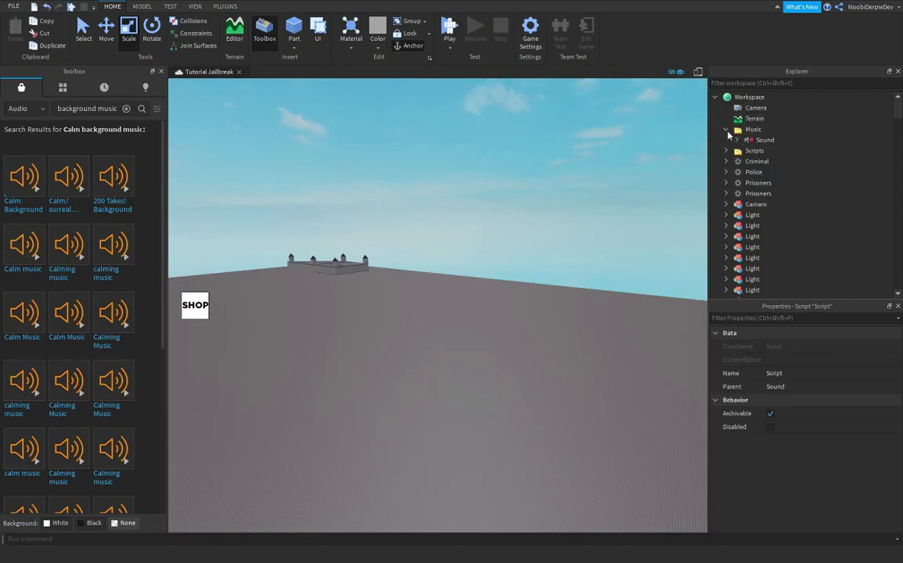
{"action": "left_click", "coordinate": [726, 129]}
{"action": "left_click", "coordinate": [715, 97]}
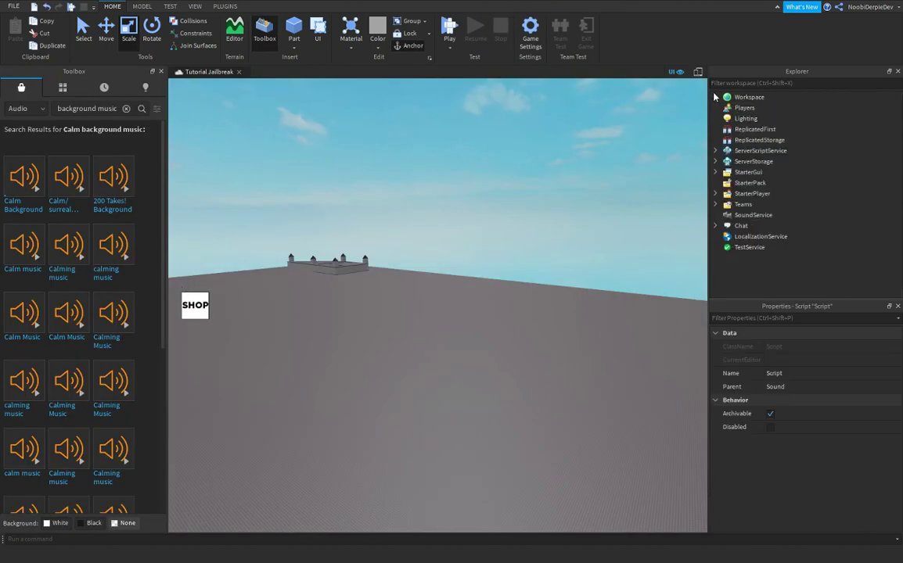
{"action": "left_click", "coordinate": [715, 97]}
{"action": "double_click", "coordinate": [751, 140]}
{"action": "left_click", "coordinate": [774, 172]}
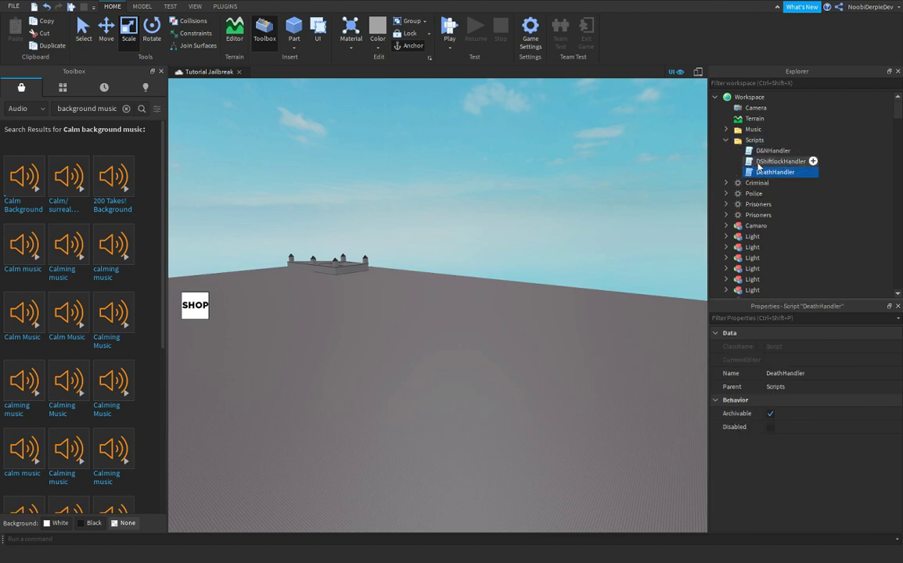
In the D&NHandler script, set the minutes added to GetMinutesAfterMidnight() to 0.5 and close the script
{"action": "double_click", "coordinate": [763, 150]}
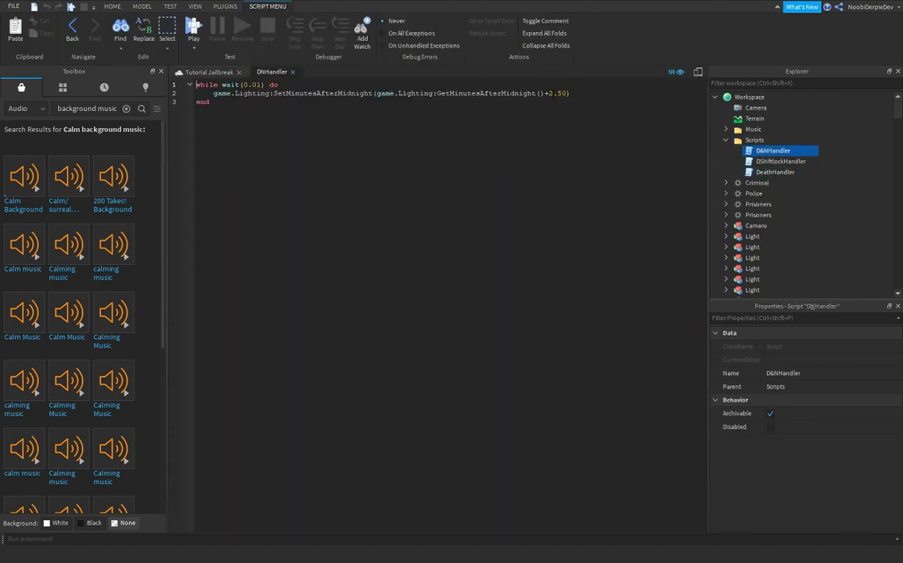
{"action": "key", "text": "BackSpace"}
{"action": "key", "text": "BackSpace"}
{"action": "key", "text": "BackSpace"}
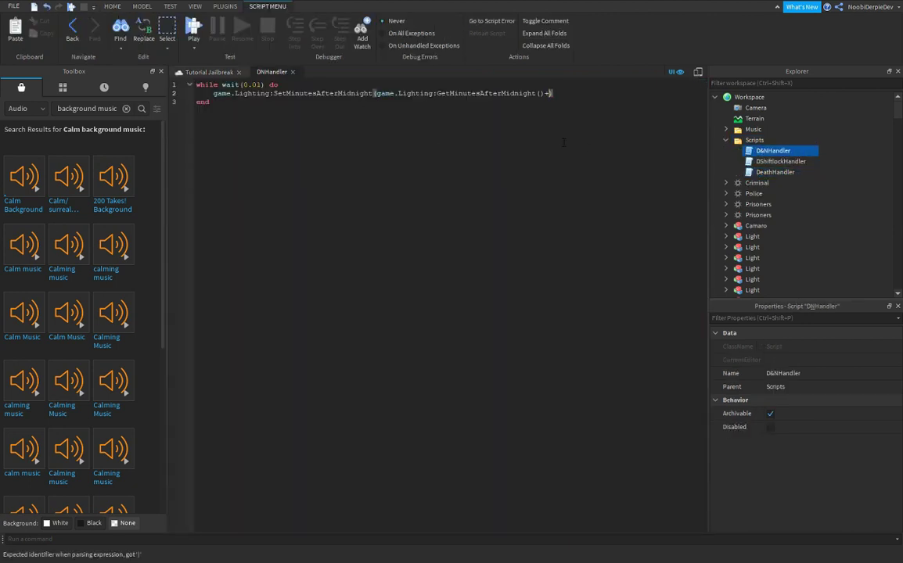
{"action": "type", "text": "0.5"}
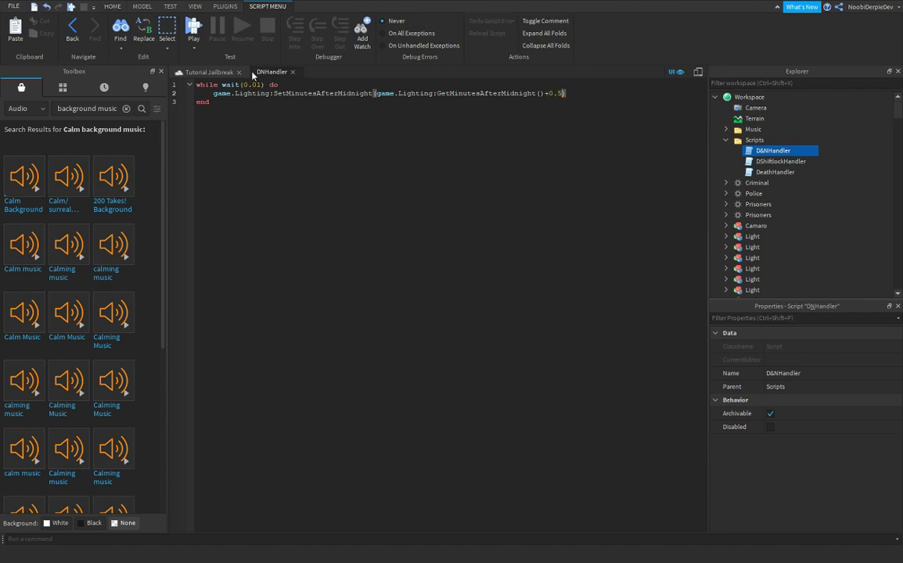
{"action": "left_click", "coordinate": [293, 73]}
Launch the Cutscene Editor plugin in the city scene and return to the main editing tools
{"action": "scroll", "coordinate": [410, 250], "scroll_direction": "up", "scroll_amount": 10}
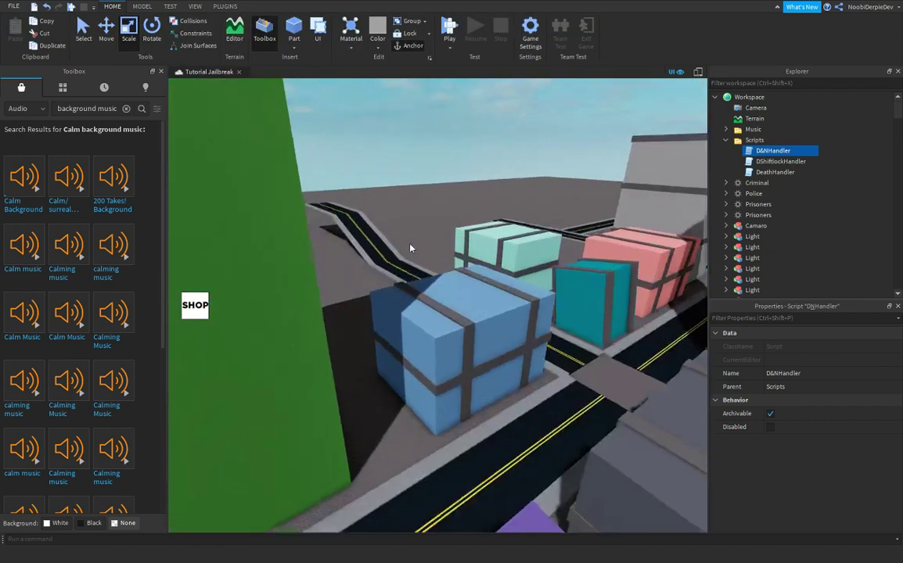
{"action": "right_click_drag", "start_coordinate": [410, 249], "coordinate": [397, 228]}
{"action": "scroll", "coordinate": [409, 246], "scroll_direction": "down", "scroll_amount": 5}
{"action": "scroll", "coordinate": [410, 243], "scroll_direction": "down", "scroll_amount": 5}
{"action": "scroll", "coordinate": [398, 243], "scroll_direction": "up", "scroll_amount": 5}
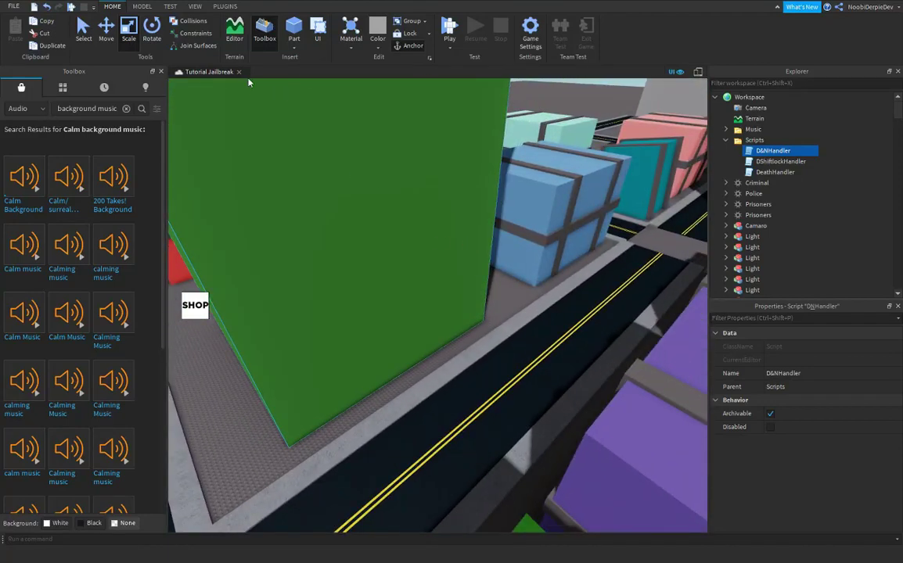
{"action": "left_click", "coordinate": [226, 6]}
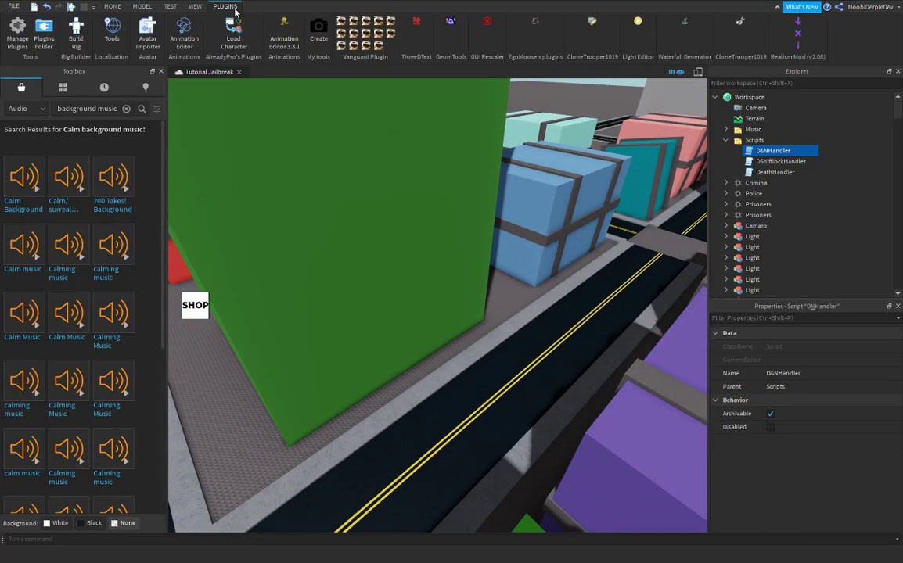
{"action": "left_click", "coordinate": [596, 22]}
{"action": "left_click", "coordinate": [109, 7]}
Capture the cutscene's starting camera position above the green building near the bank, keeping End FOV 70 and End Rotation 0
{"action": "scroll", "coordinate": [441, 227], "scroll_direction": "up", "scroll_amount": 5}
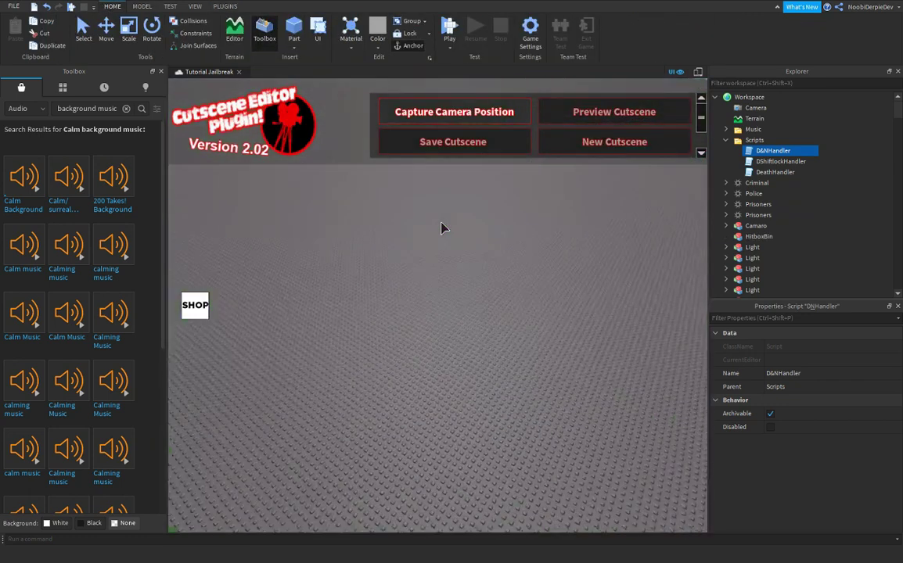
{"action": "right_click_drag", "start_coordinate": [441, 228], "coordinate": [441, 227]}
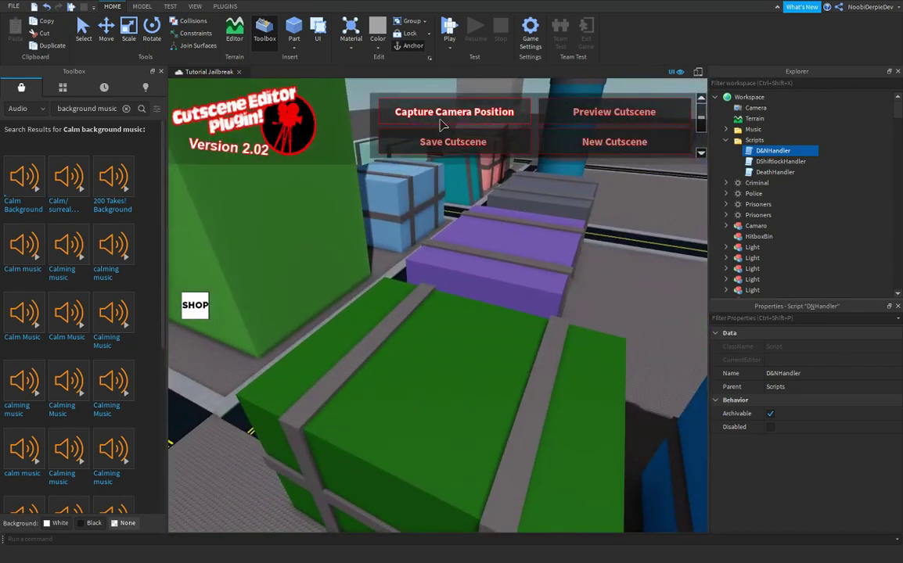
{"action": "left_click", "coordinate": [442, 117]}
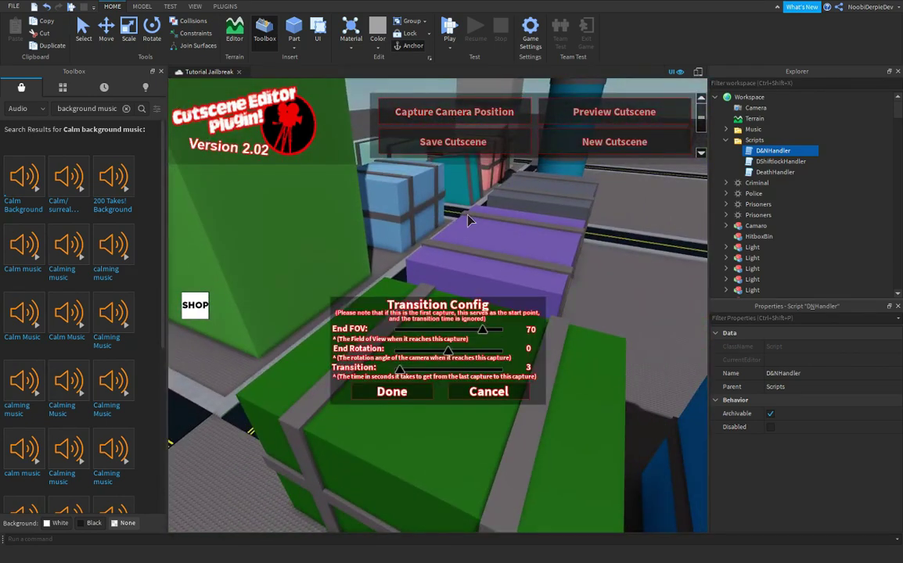
{"action": "left_click", "coordinate": [392, 392]}
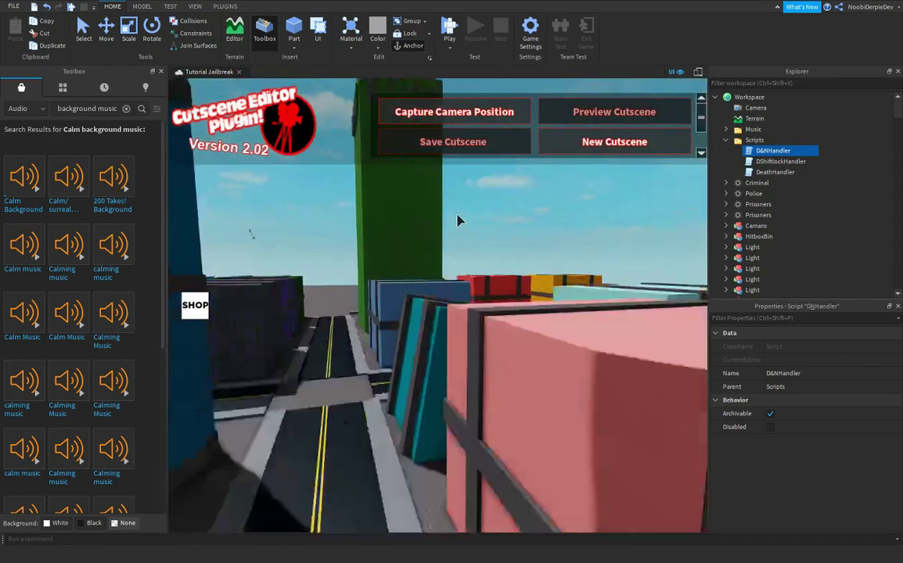
Capture two road-level camera positions facing the intersection, one beside the grey building and one before the blue round tower, with 3-second transitions
{"action": "key", "text": "s"}
{"action": "right_click_drag", "start_coordinate": [458, 221], "coordinate": [458, 221]}
{"action": "key", "text": "d"}
{"action": "left_click", "coordinate": [453, 117]}
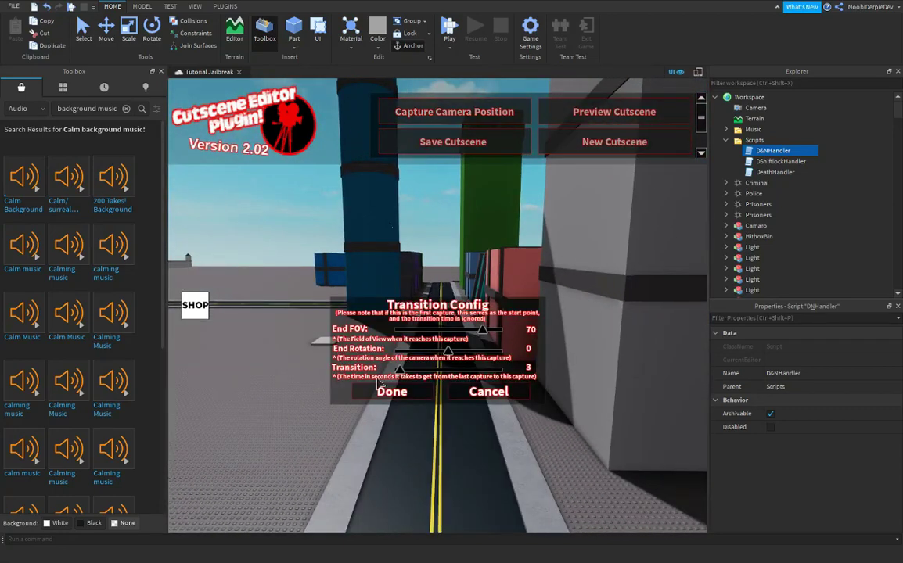
{"action": "left_click", "coordinate": [381, 386]}
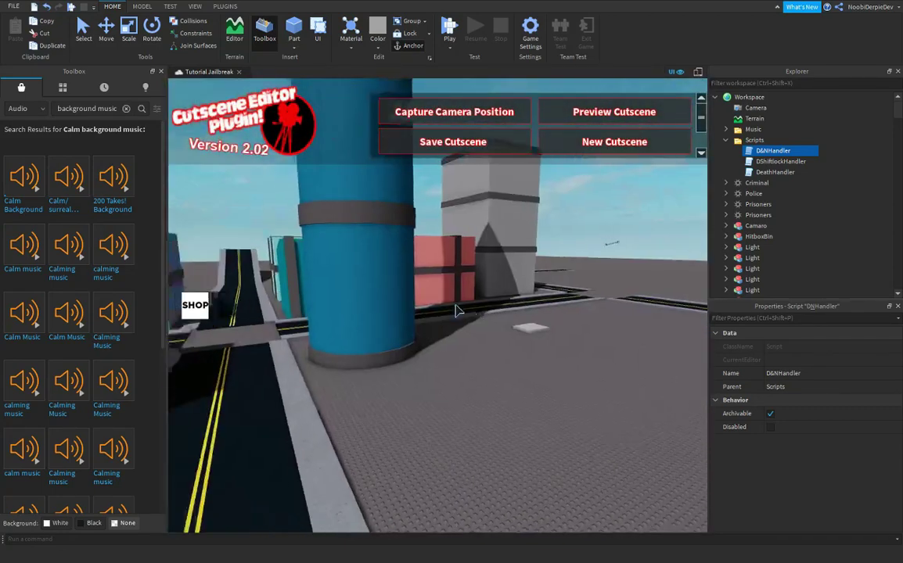
{"action": "left_click", "coordinate": [445, 113]}
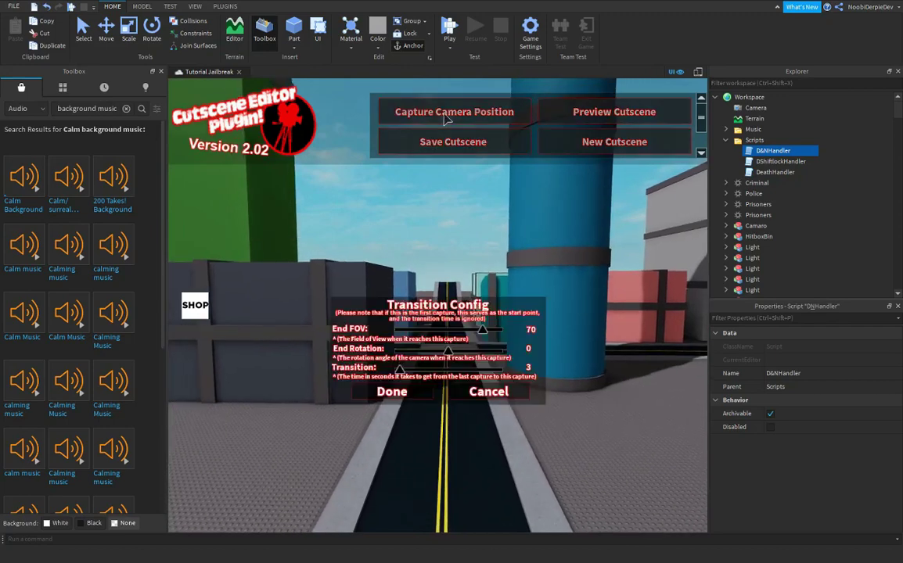
{"action": "left_click", "coordinate": [392, 391]}
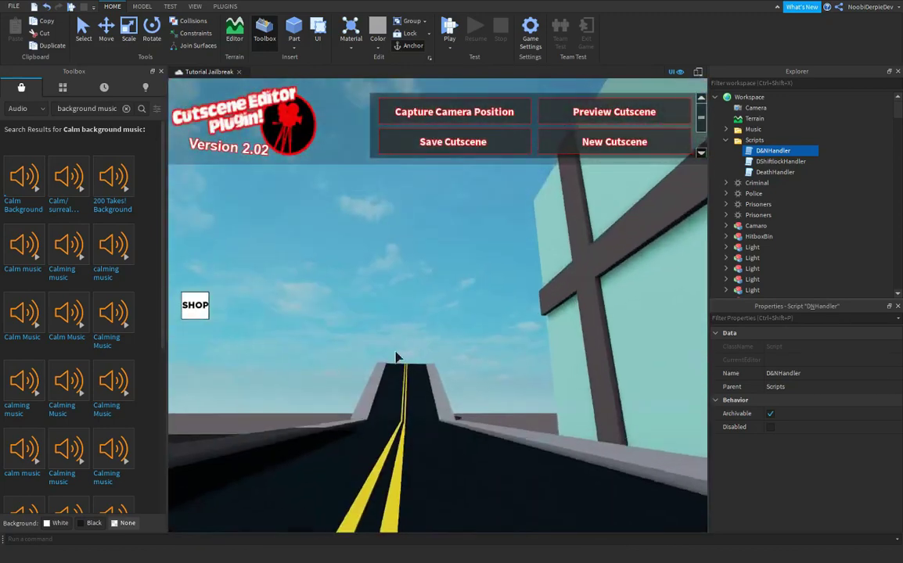
Capture a camera position on the road facing the horizon and another high above the intersection, each with a 3-second transition
{"action": "key", "text": "w"}
{"action": "right_click_drag", "start_coordinate": [396, 352], "coordinate": [396, 352]}
{"action": "left_click", "coordinate": [422, 107]}
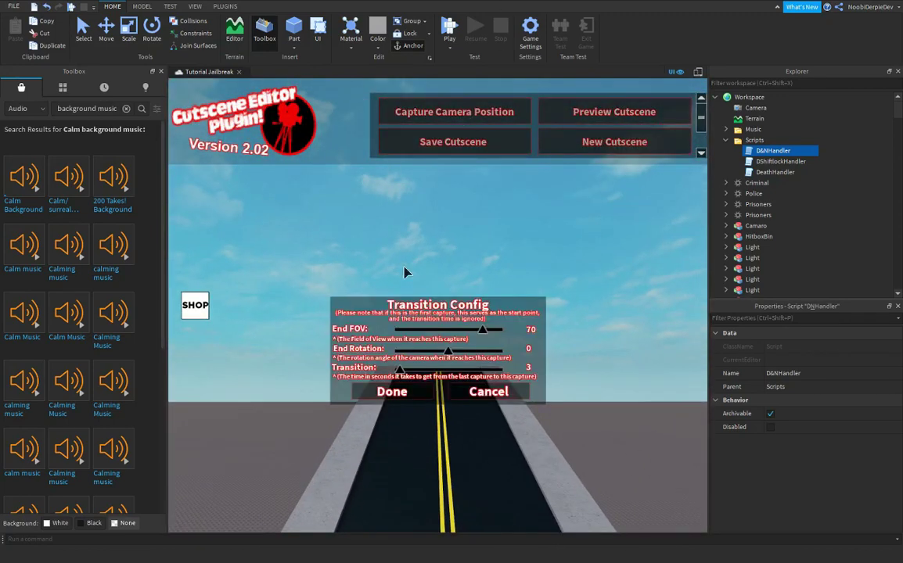
{"action": "left_click", "coordinate": [387, 393]}
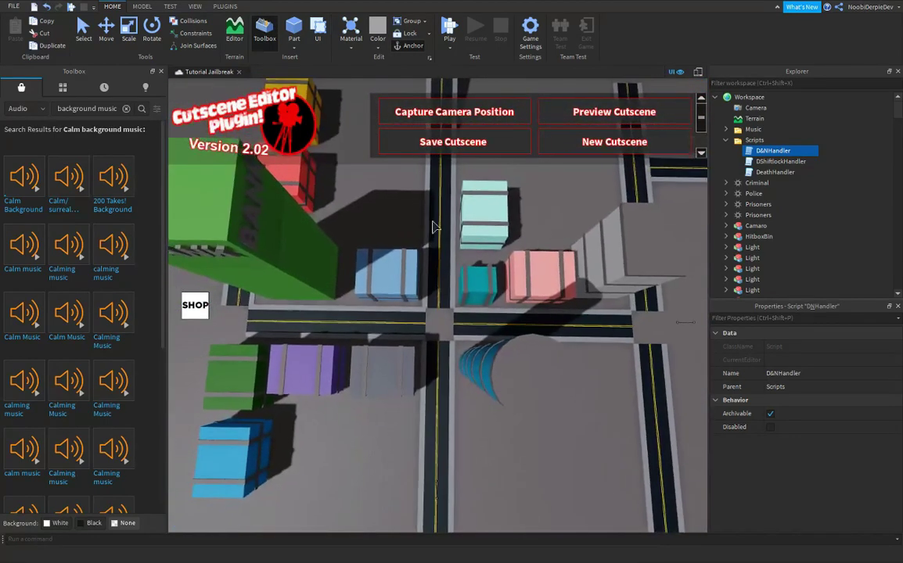
{"action": "left_click", "coordinate": [438, 119]}
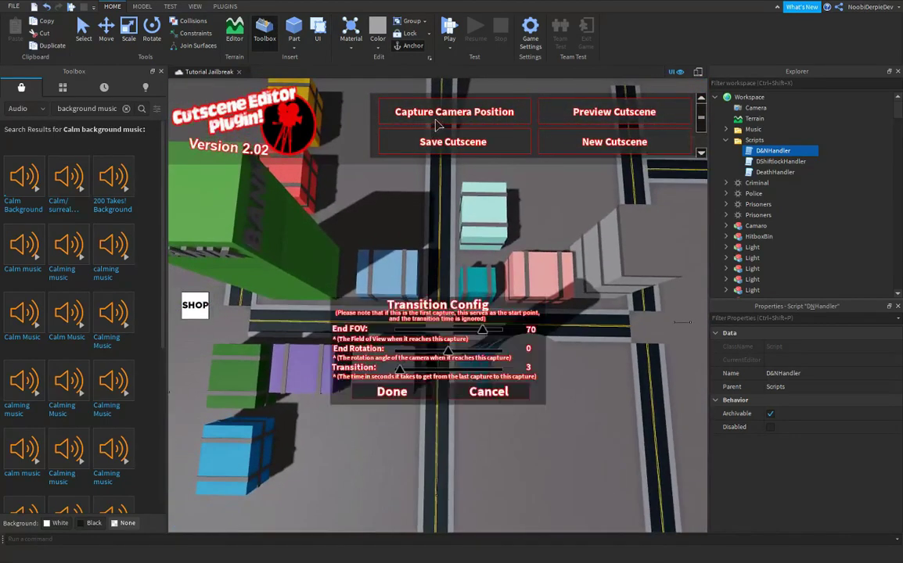
{"action": "left_click", "coordinate": [393, 392]}
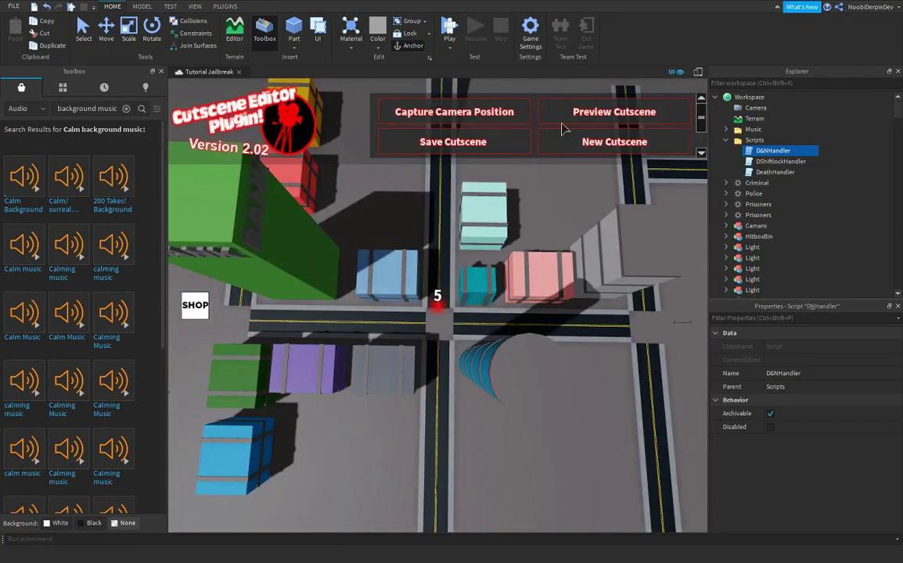
Preview the cutscene and watch the camera travel through all captured positions
{"action": "left_click", "coordinate": [598, 115]}
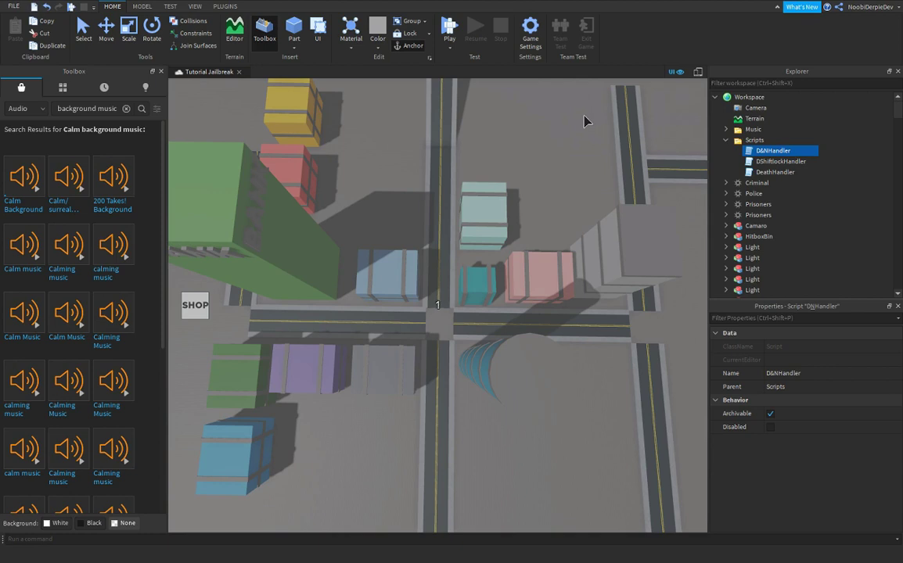
{"action": "key", "text": "w"}
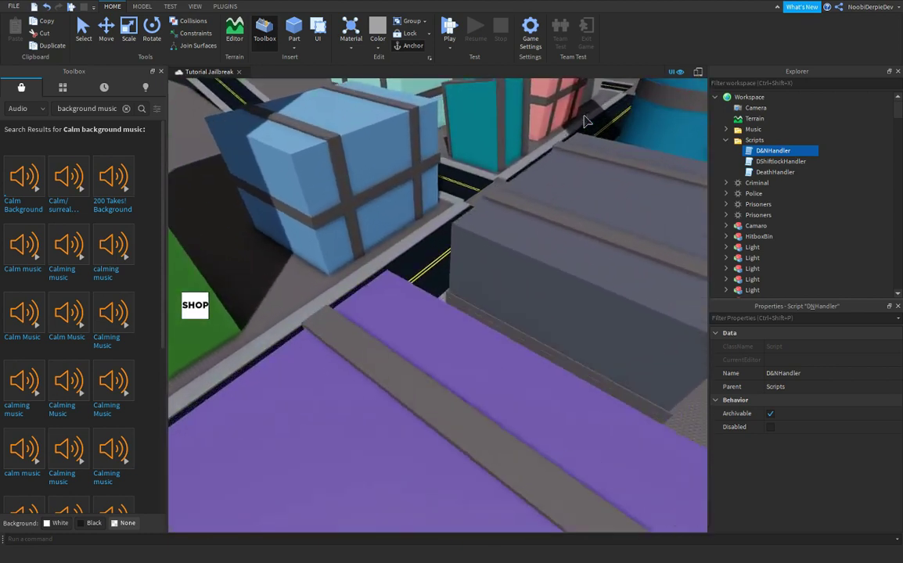
{"action": "right_click_drag", "start_coordinate": [584, 122], "coordinate": [586, 122]}
{"action": "key", "text": "s"}
{"action": "key", "text": "q"}
{"action": "key", "text": "w"}
{"action": "key", "text": "a"}
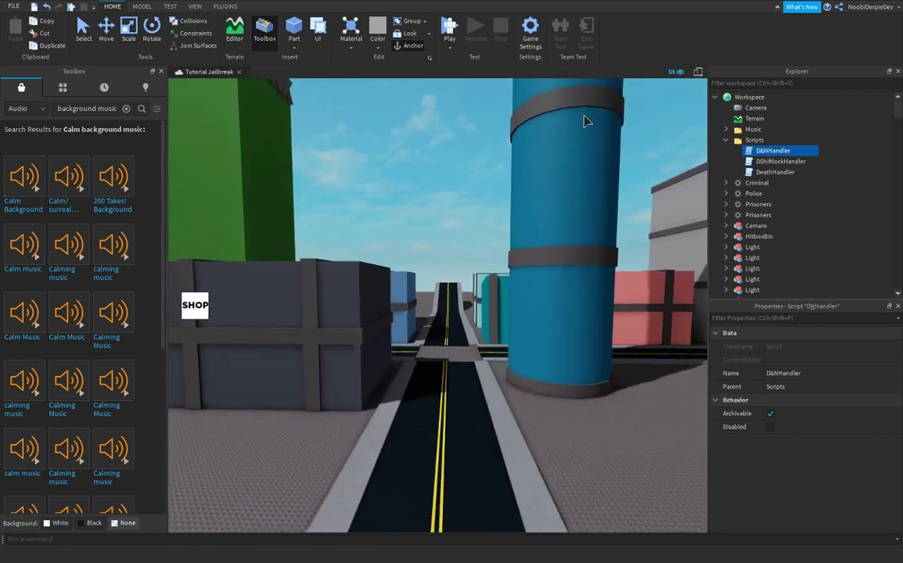
{"action": "key", "text": "w"}
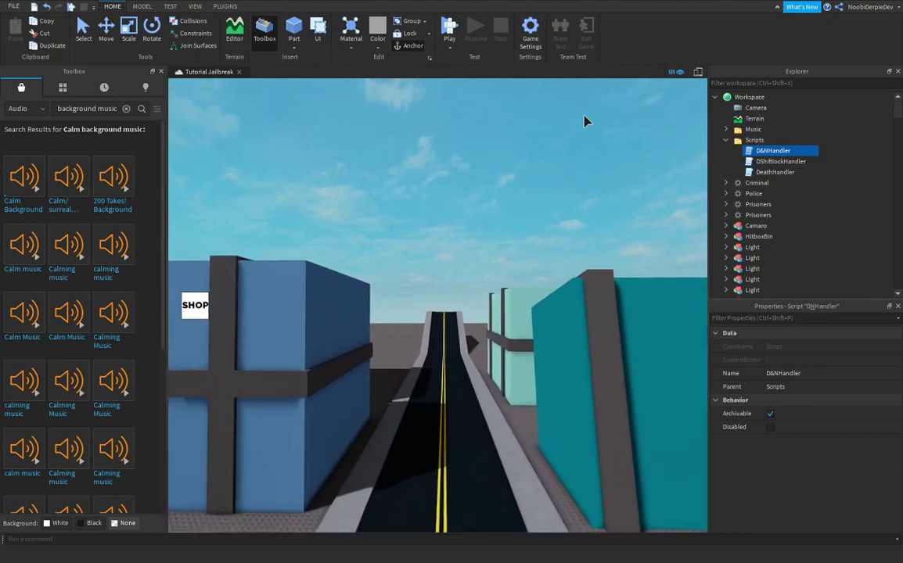
{"action": "key", "text": "w"}
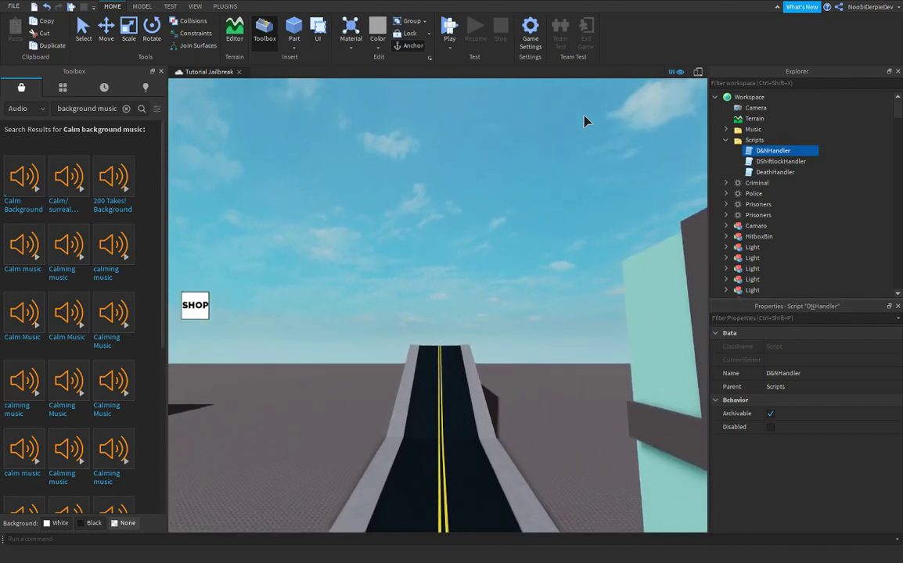
{"action": "key", "text": "w"}
{"action": "right_click_drag", "start_coordinate": [585, 116], "coordinate": [584, 117]}
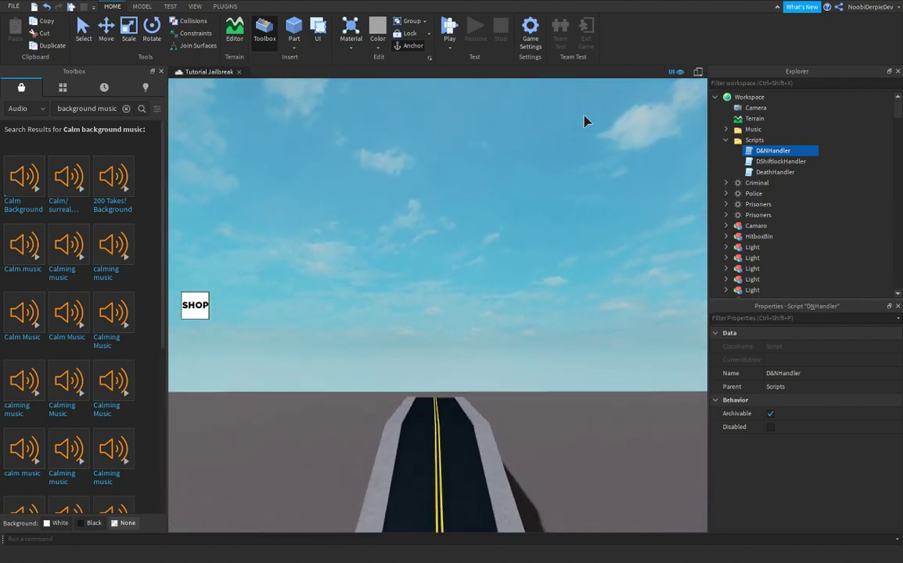
{"action": "key", "text": "s"}
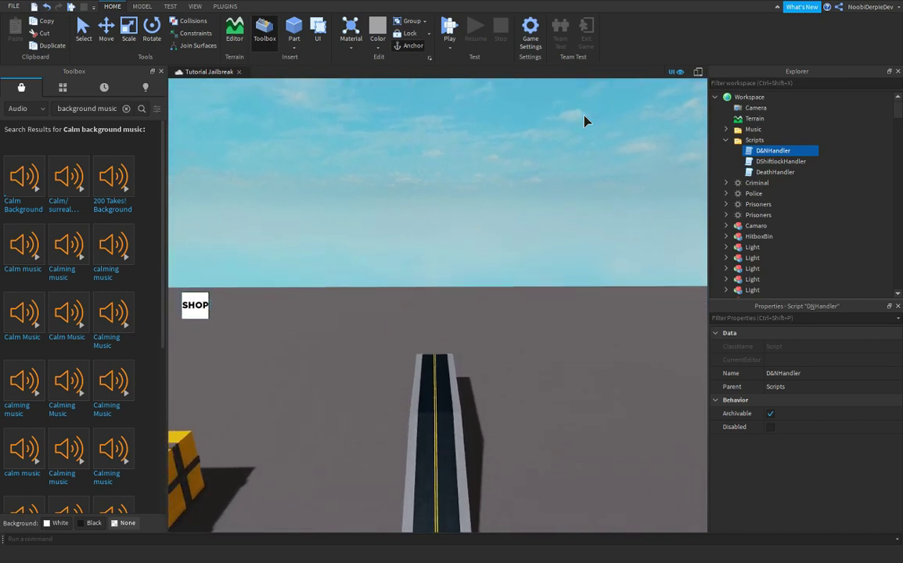
{"action": "key", "text": "s"}
{"action": "right_click_drag", "start_coordinate": [585, 117], "coordinate": [584, 116]}
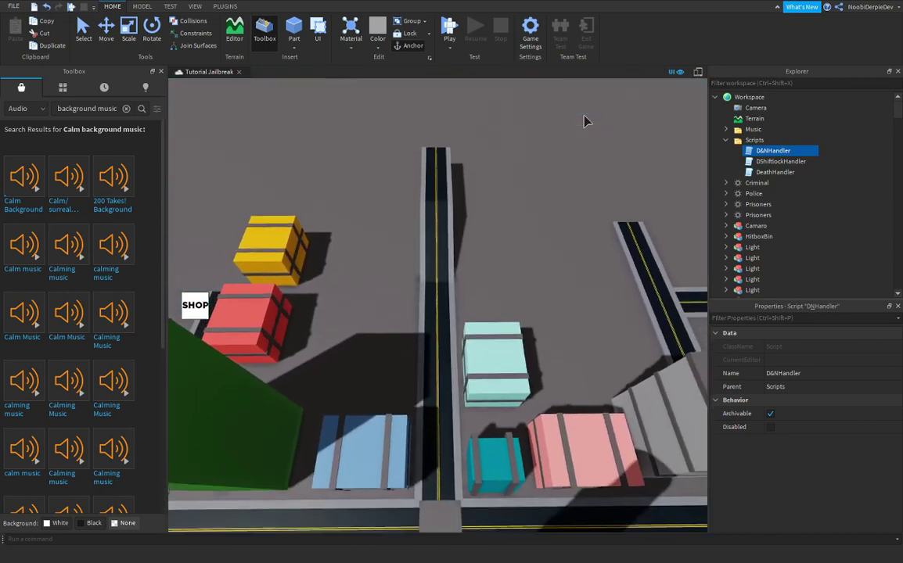
{"action": "key", "text": "s"}
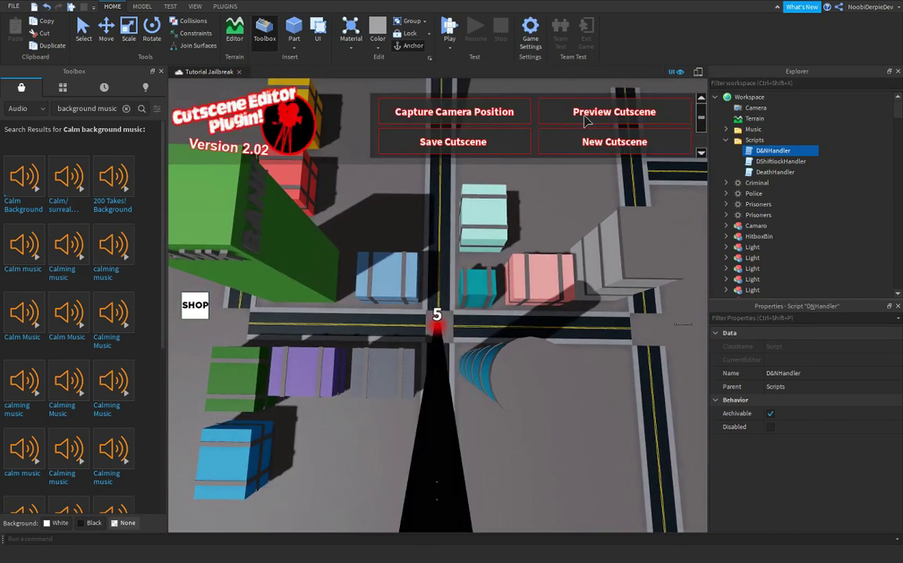
Capture a sixth camera position from slightly farther above the city intersection, with End FOV 70 and a 3-second transition
{"action": "key", "text": "s"}
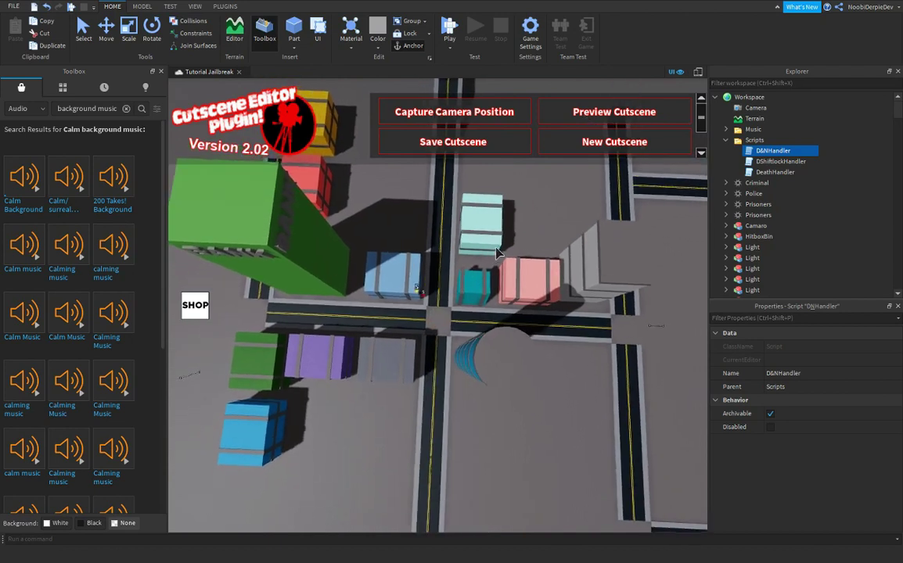
{"action": "right_click_drag", "start_coordinate": [496, 253], "coordinate": [496, 253]}
{"action": "left_click", "coordinate": [462, 113]}
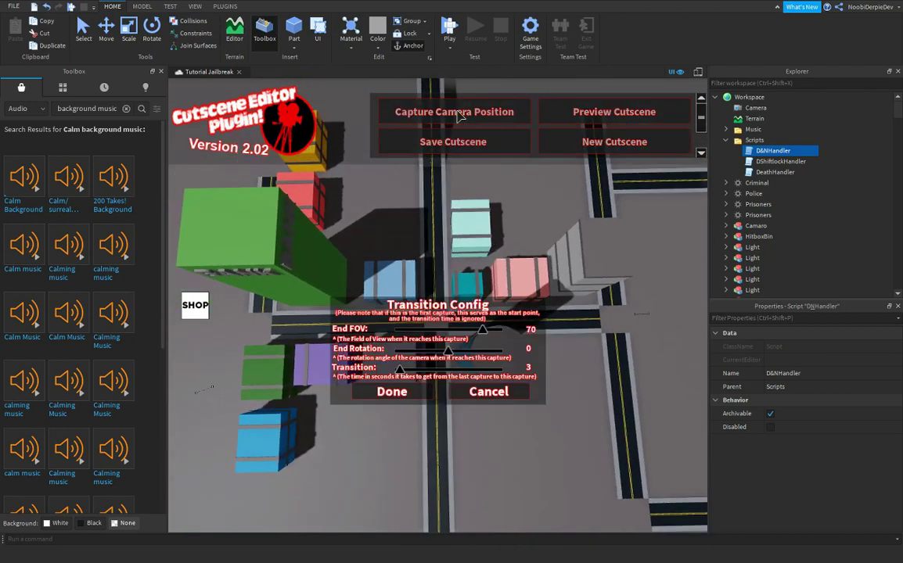
{"action": "left_click", "coordinate": [392, 394]}
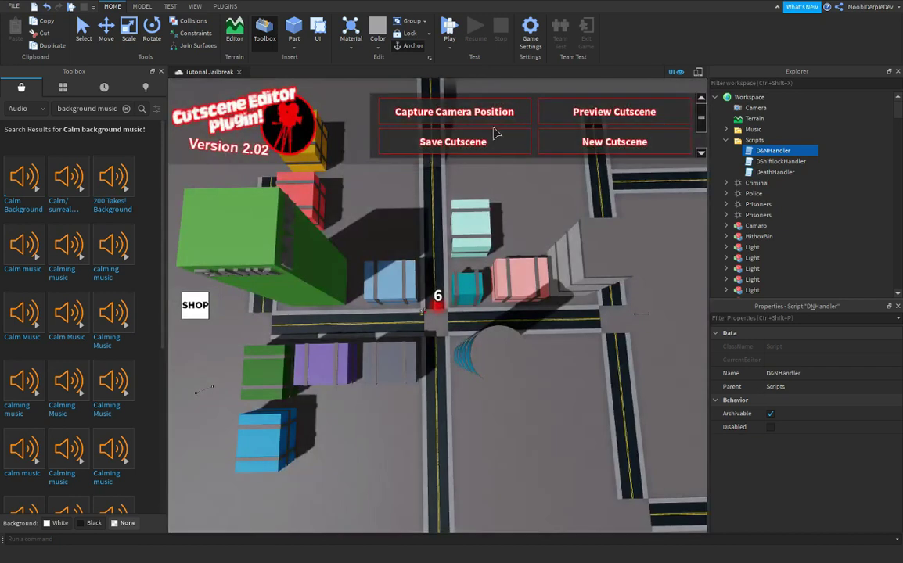
Save the cutscene as a PlayerEntered Script
{"action": "left_click", "coordinate": [468, 148]}
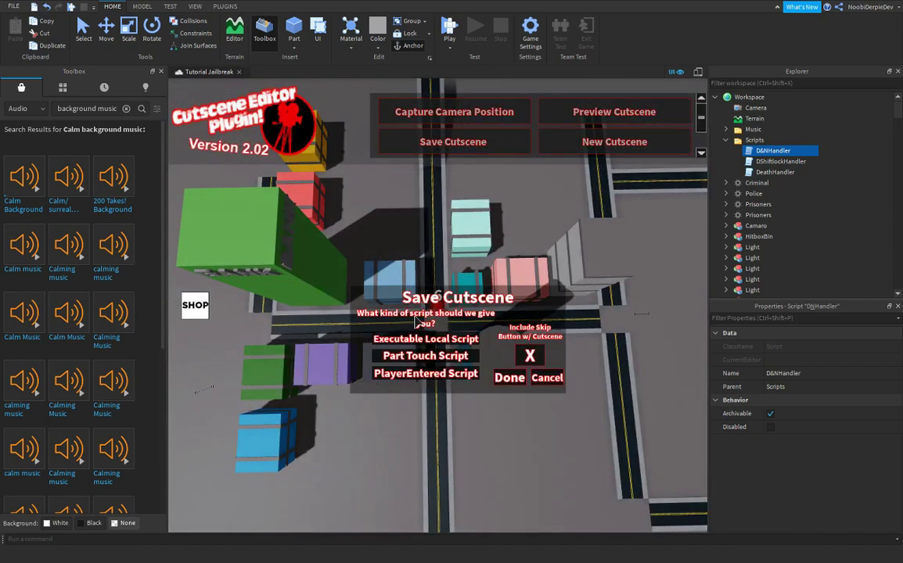
{"action": "left_click", "coordinate": [407, 375]}
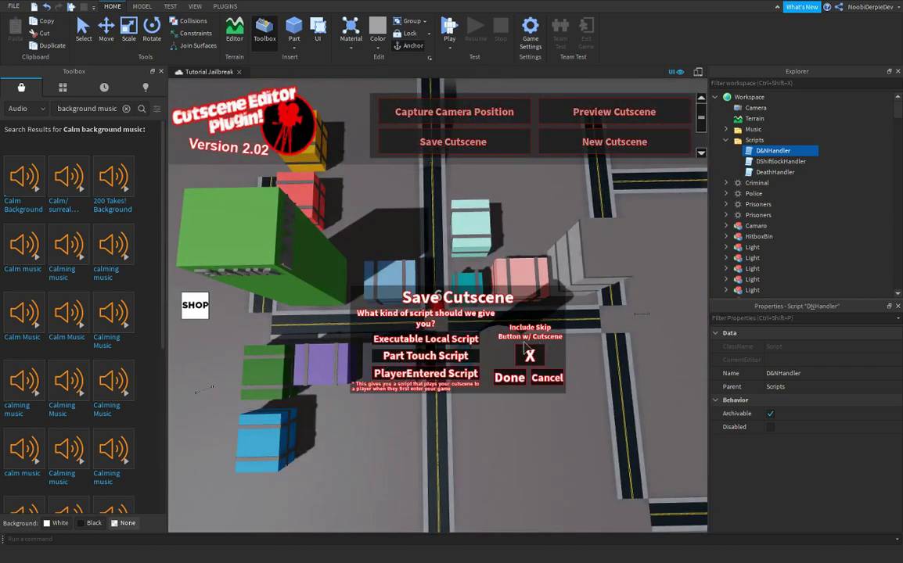
{"action": "left_click", "coordinate": [511, 378]}
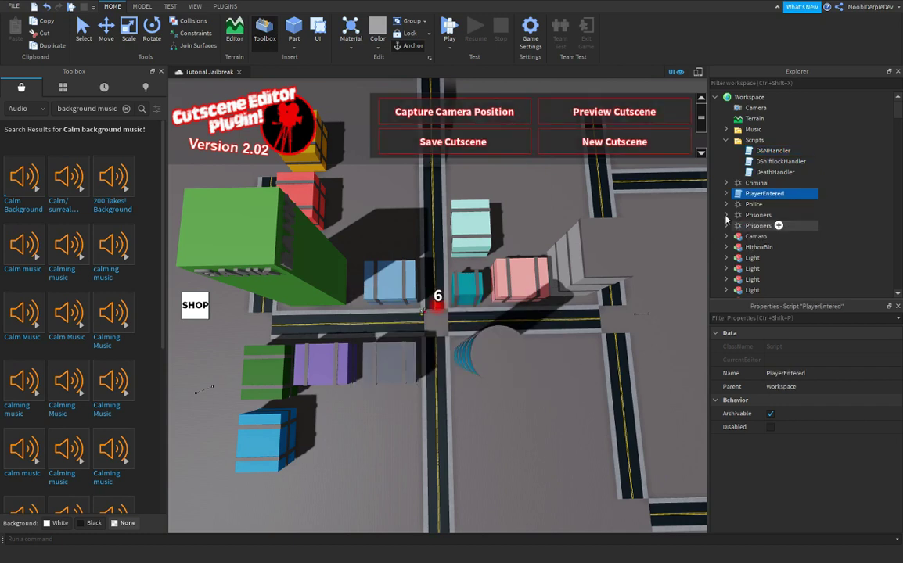
Move the PlayerEntered script into the Scripts folder, expand it and select the CutsceneData value inside its CutsceneScript
{"action": "left_click_drag", "start_coordinate": [747, 193], "coordinate": [751, 142]}
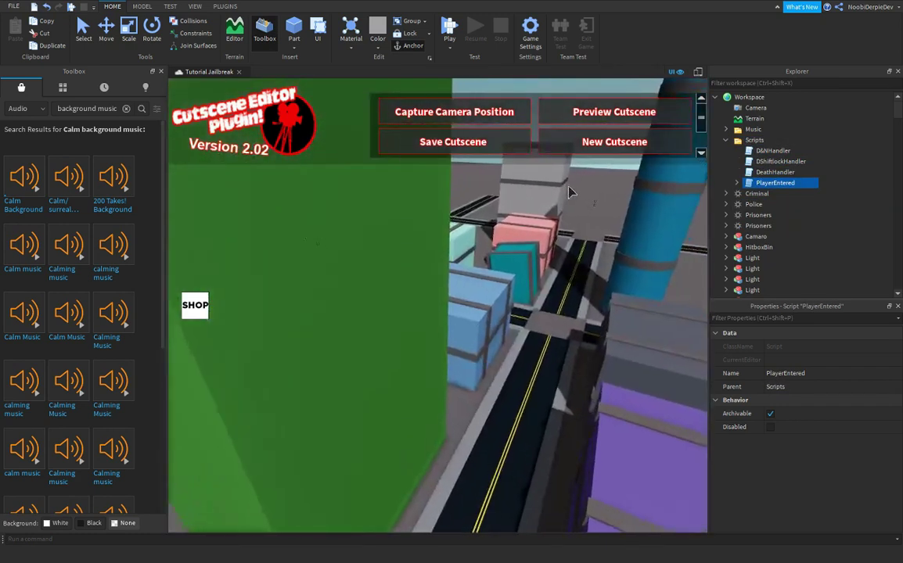
{"action": "left_click", "coordinate": [736, 182]}
{"action": "left_click", "coordinate": [791, 204]}
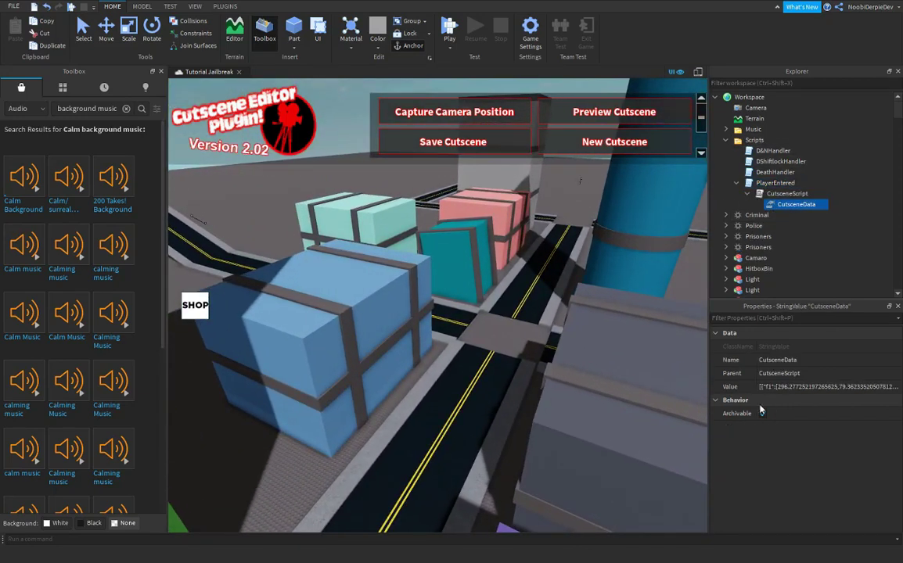
In CutsceneScript, declare local cutscenedata = game.Workspace.Scripts.PlayerEntered.CutsceneScript.CutsceneData above the data line and make JSONDecode read cutscenedata.Value
{"action": "left_click", "coordinate": [768, 183]}
{"action": "double_click", "coordinate": [769, 195]}
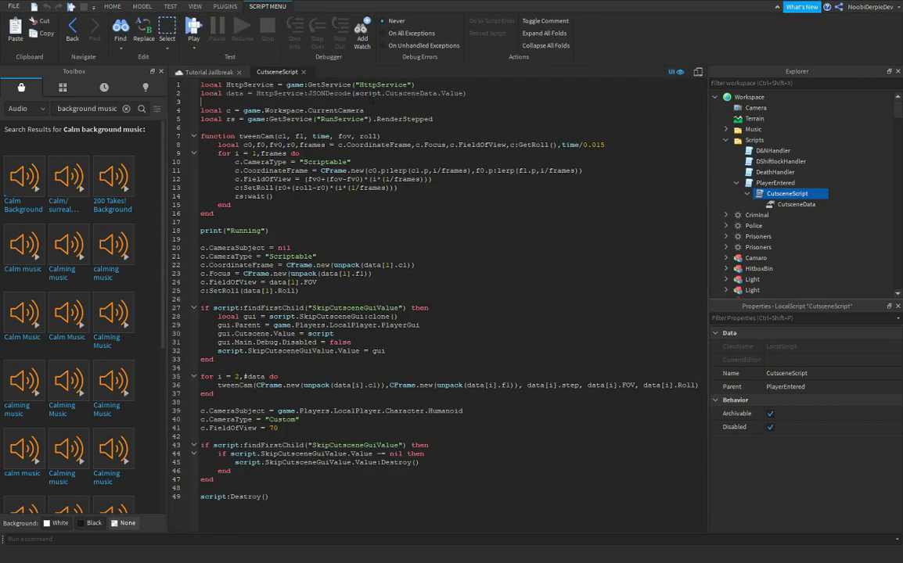
{"action": "left_click", "coordinate": [423, 84]}
{"action": "key", "text": "Return"}
{"action": "type", "text": "local cut"}
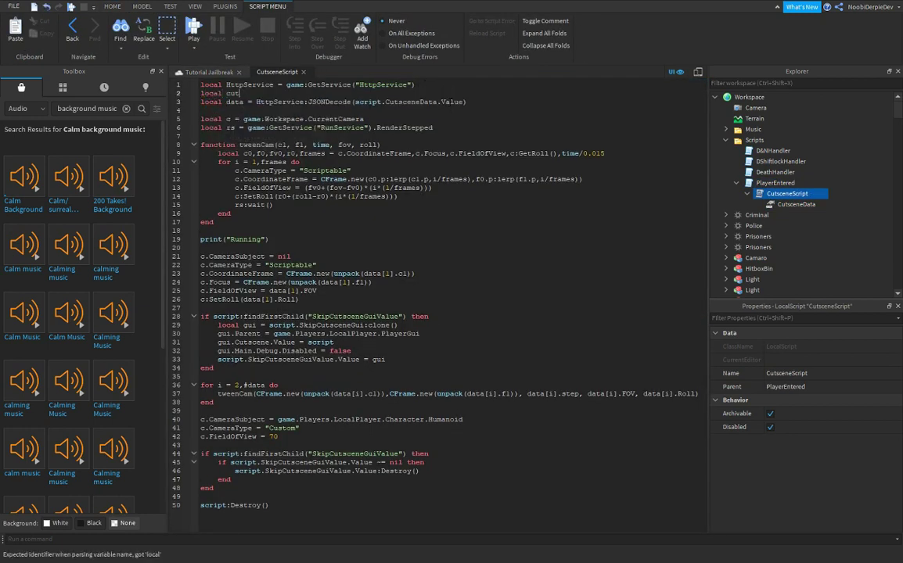
{"action": "type", "text": "scenedata = "}
{"action": "type", "text": "game.w"}
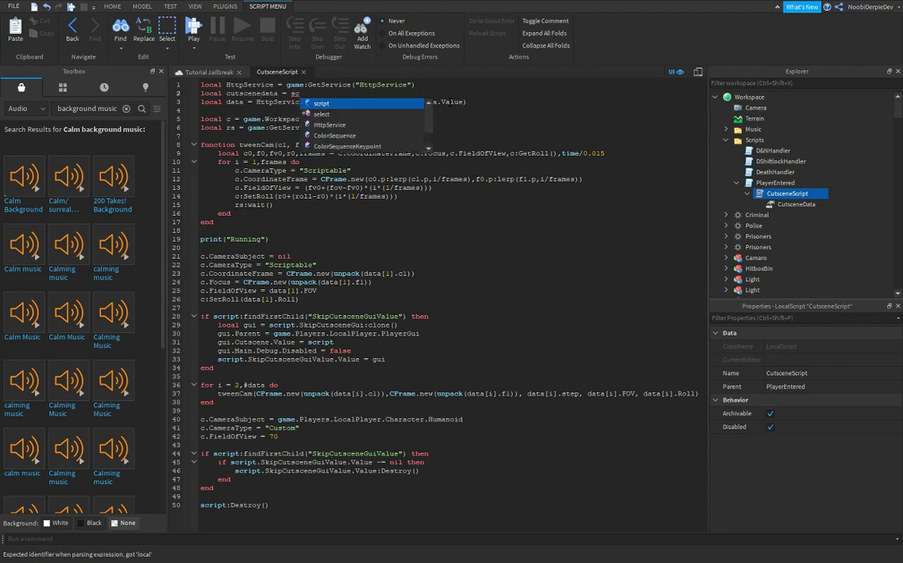
{"action": "type", "text": "orkspace."}
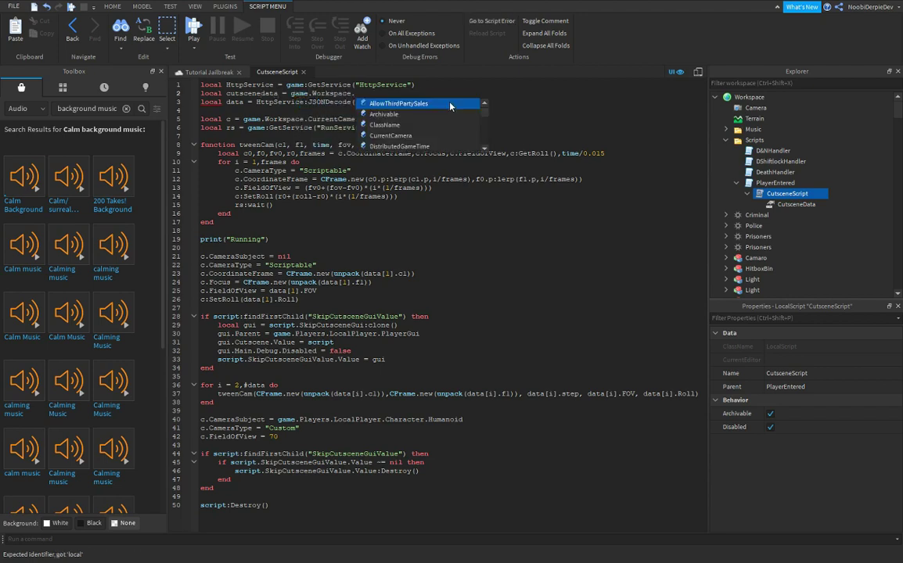
{"action": "type", "text": "Scripts.P"}
{"action": "key", "text": "Tab"}
{"action": "type", "text": ".cuts"}
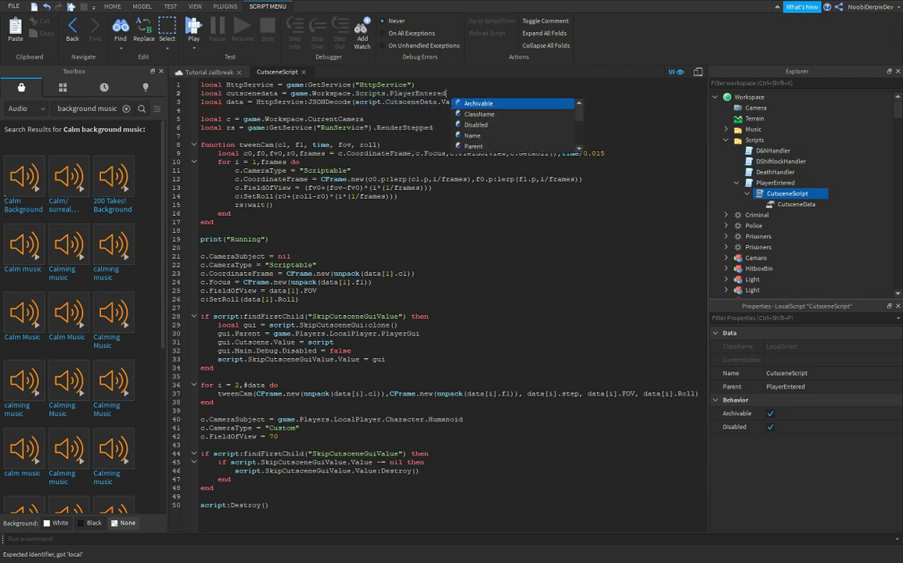
{"action": "key", "text": "Tab"}
{"action": "type", "text": ".cut"}
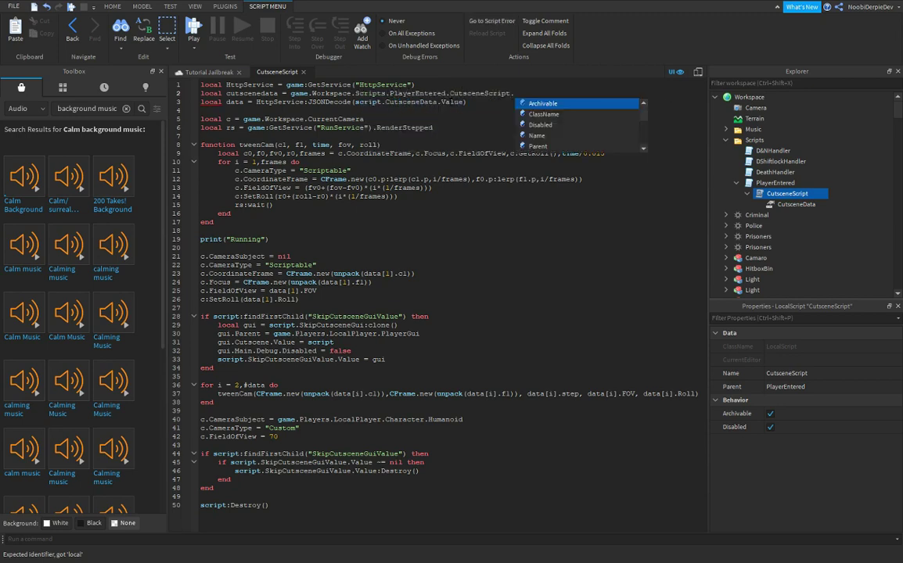
{"action": "key", "text": "Tab"}
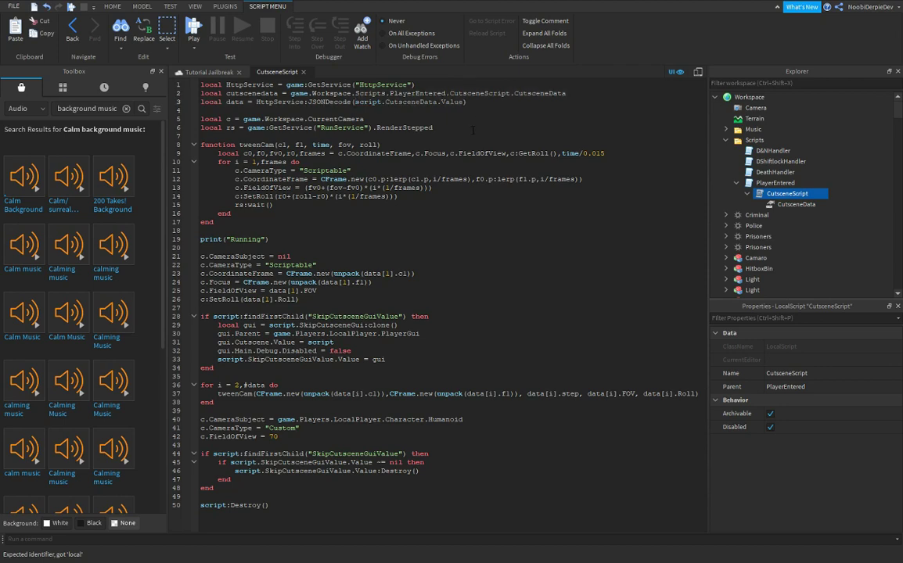
{"action": "type", "text": "cutscenedata."}
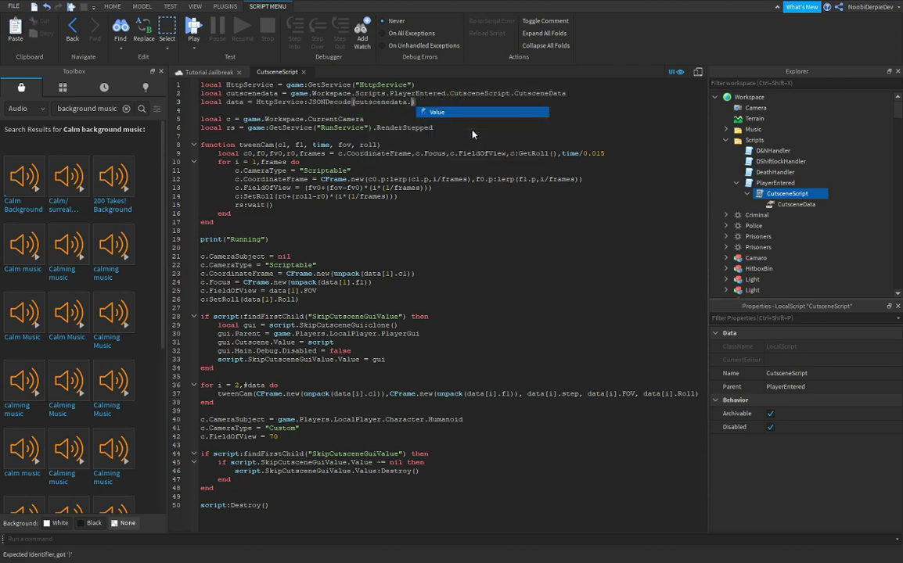
{"action": "key", "text": "Tab"}
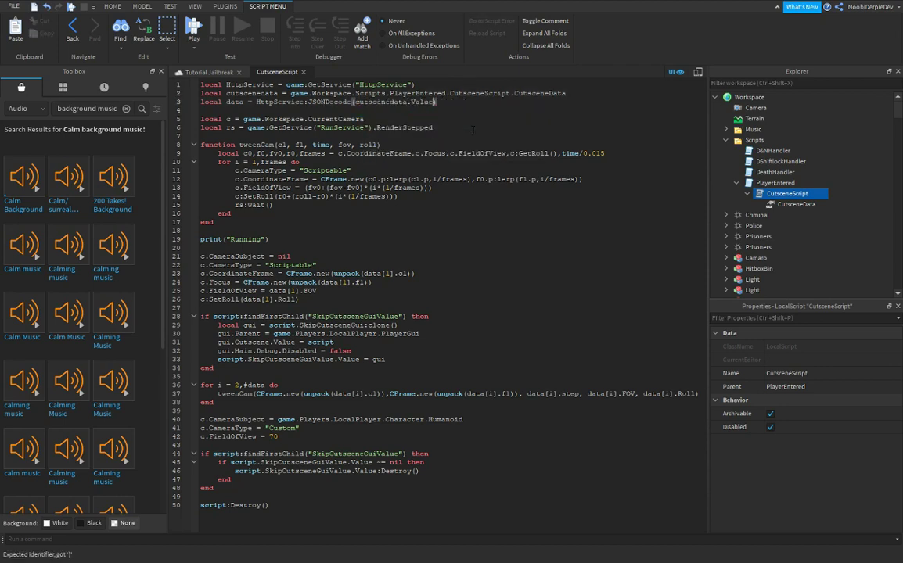
Clear the Toolbox audio search, return to the Tutorial Jailbreak viewport and close the Cutscene Editor plugin overlay
{"action": "left_click", "coordinate": [126, 108]}
{"action": "left_click", "coordinate": [205, 72]}
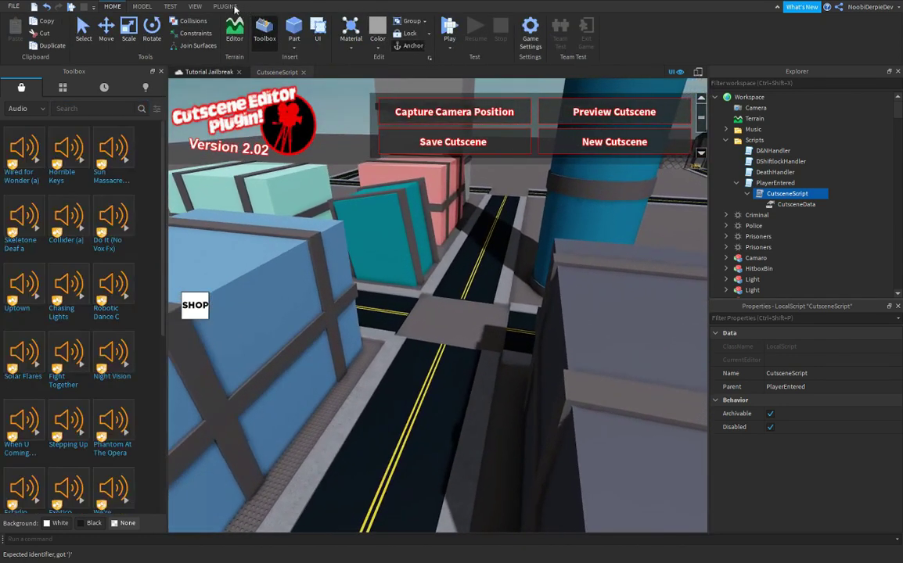
{"action": "left_click", "coordinate": [224, 6]}
{"action": "left_click", "coordinate": [110, 6]}
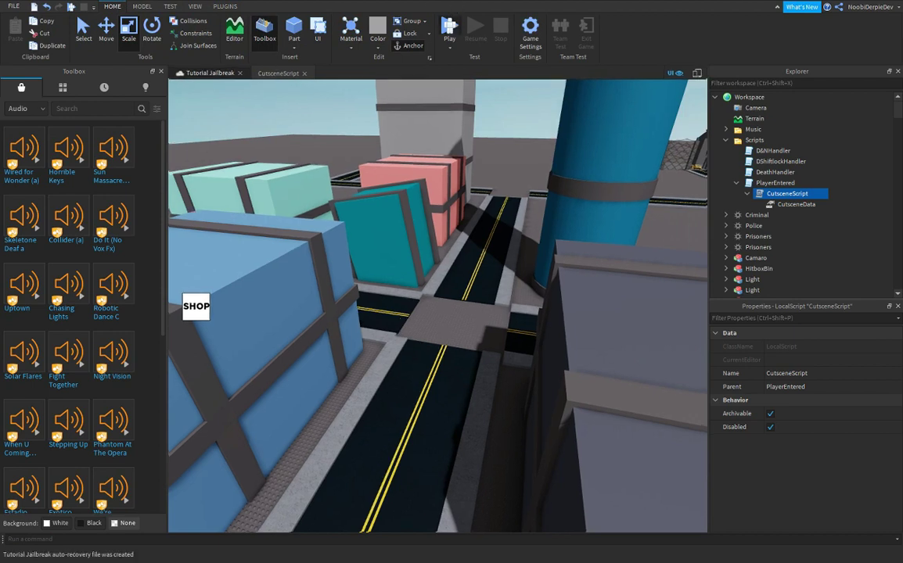
Playtest the game to watch the intro cutscene and check the Developer Console log
{"action": "key", "text": "F5"}
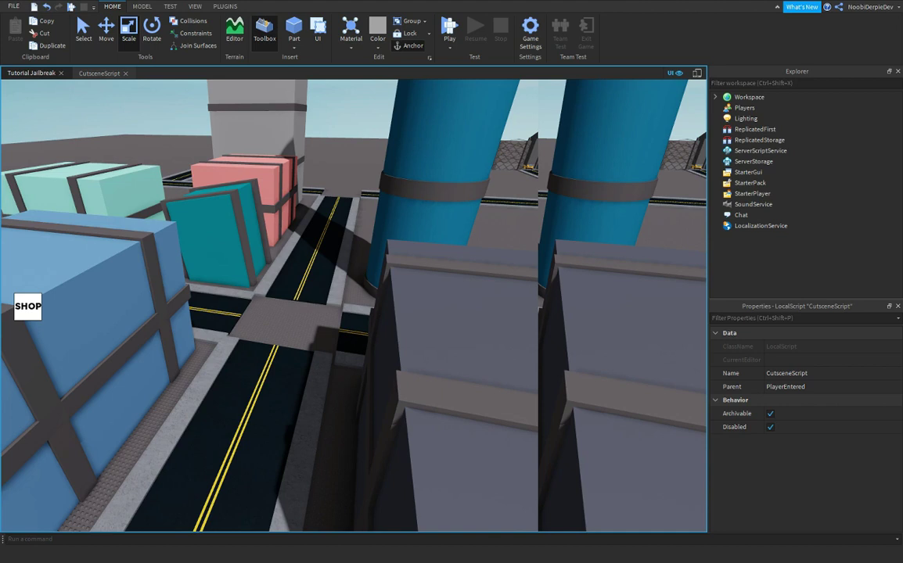
{"action": "key", "text": "F5"}
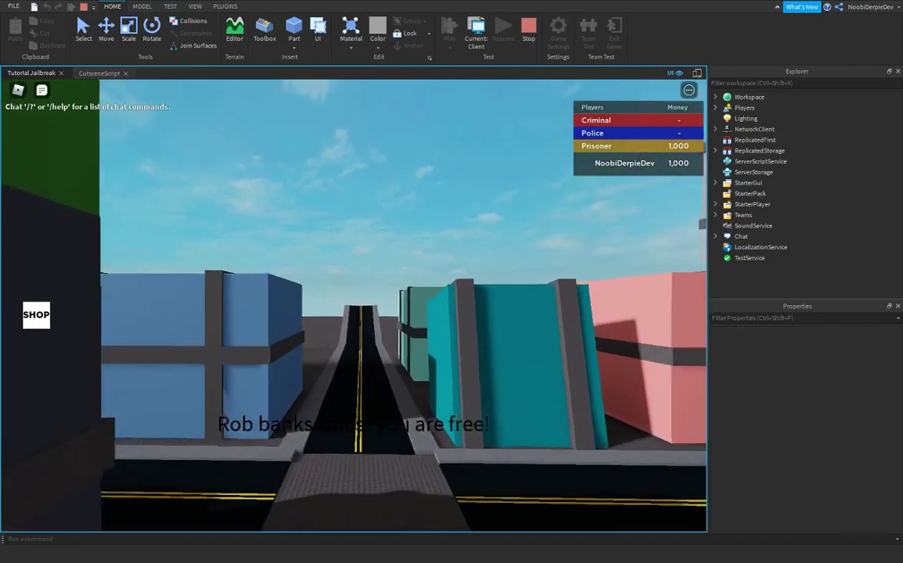
{"action": "key", "text": "F9"}
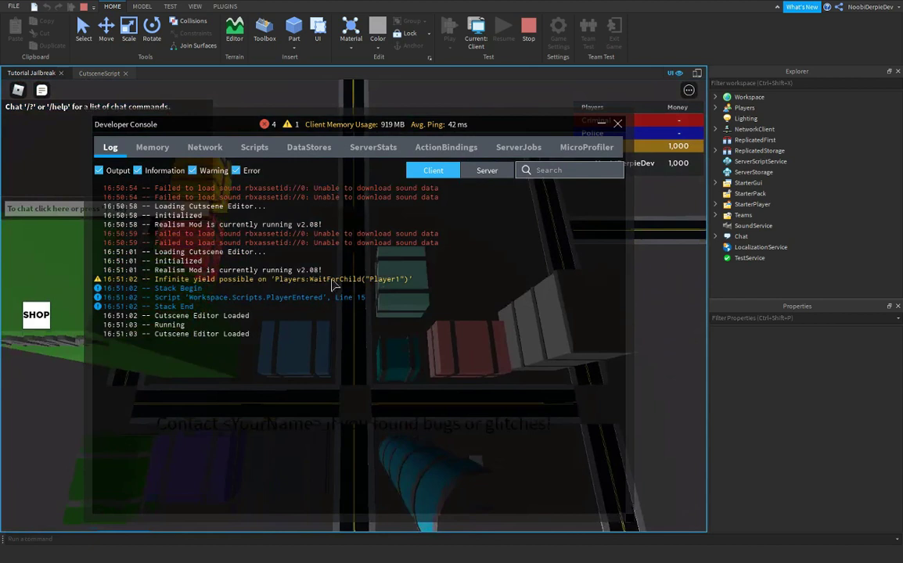
{"action": "key", "text": "F9"}
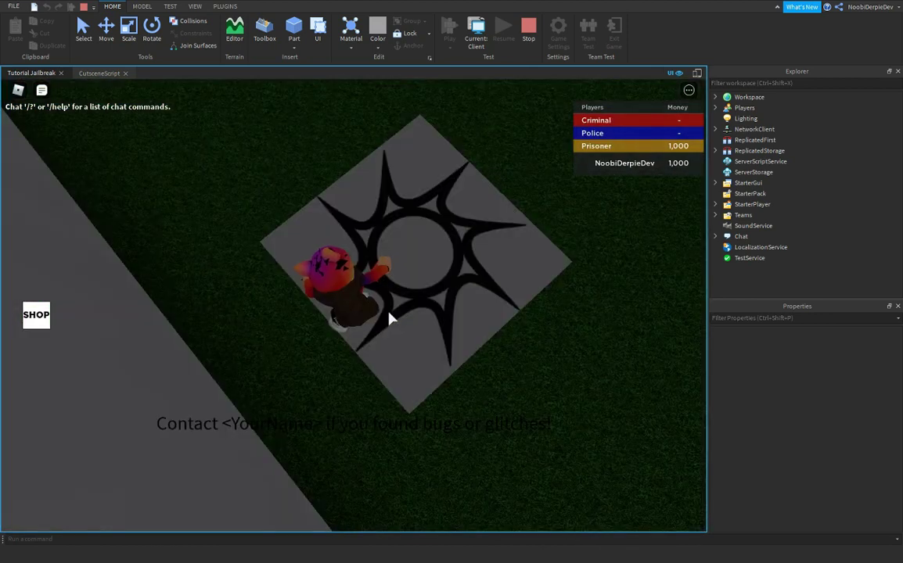
Walk the character in the prison yard, inspect the Lighting time properties and stop the playtest
{"action": "right_click_drag", "start_coordinate": [389, 317], "coordinate": [389, 317]}
{"action": "key", "text": "w"}
{"action": "left_click", "coordinate": [744, 118]}
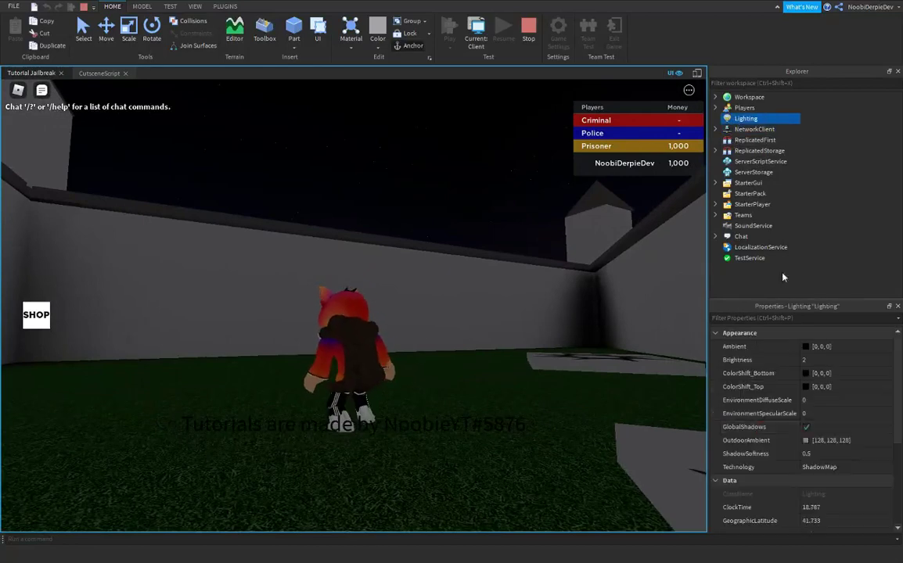
{"action": "scroll", "coordinate": [794, 368], "scroll_direction": "down", "scroll_amount": 2}
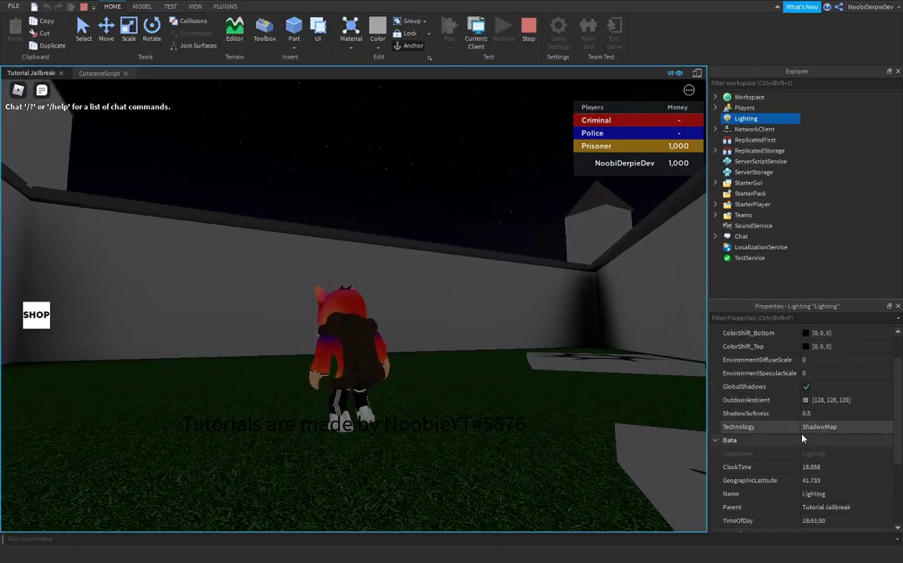
{"action": "left_click", "coordinate": [529, 32]}
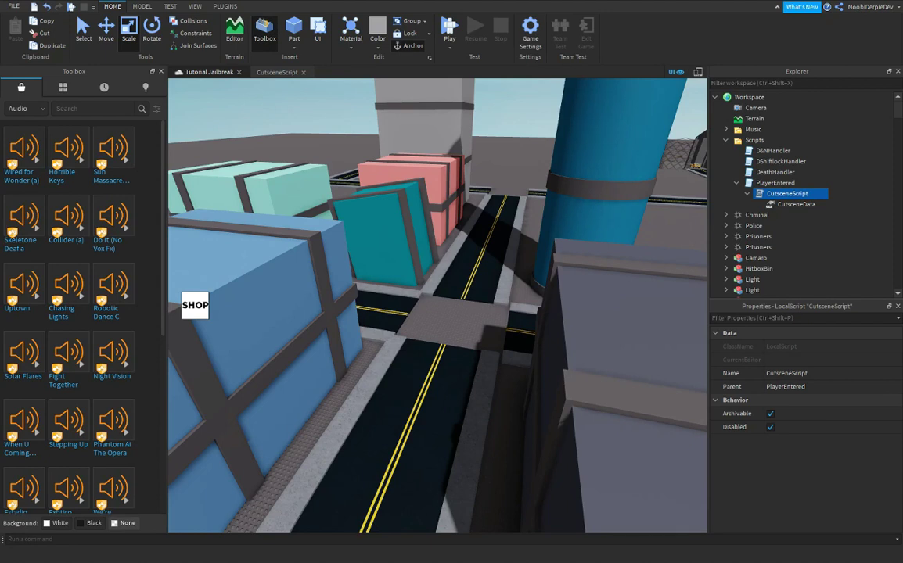
Review the code of the D&NHandler, CutsceneScript and DeathHandler scripts, closing each one after reading
{"action": "double_click", "coordinate": [806, 161]}
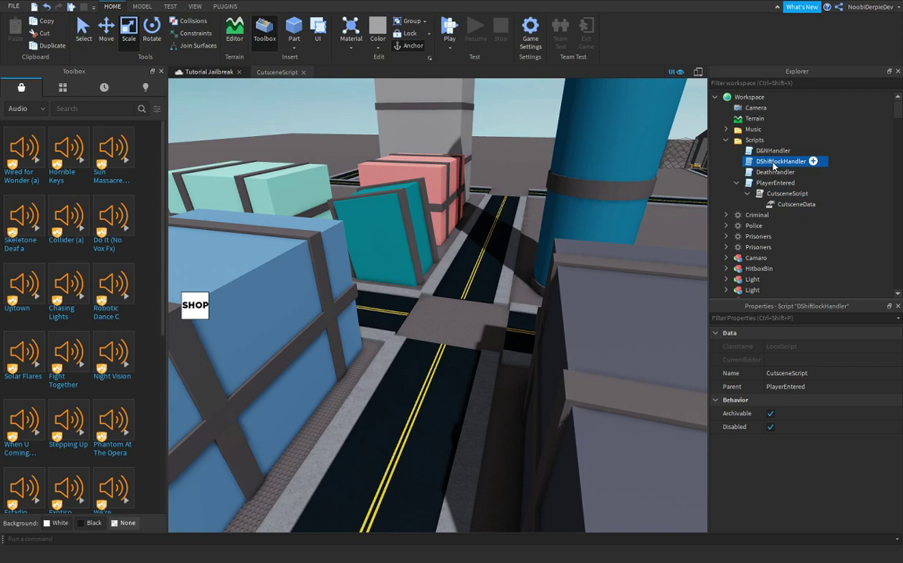
{"action": "left_click", "coordinate": [377, 72]}
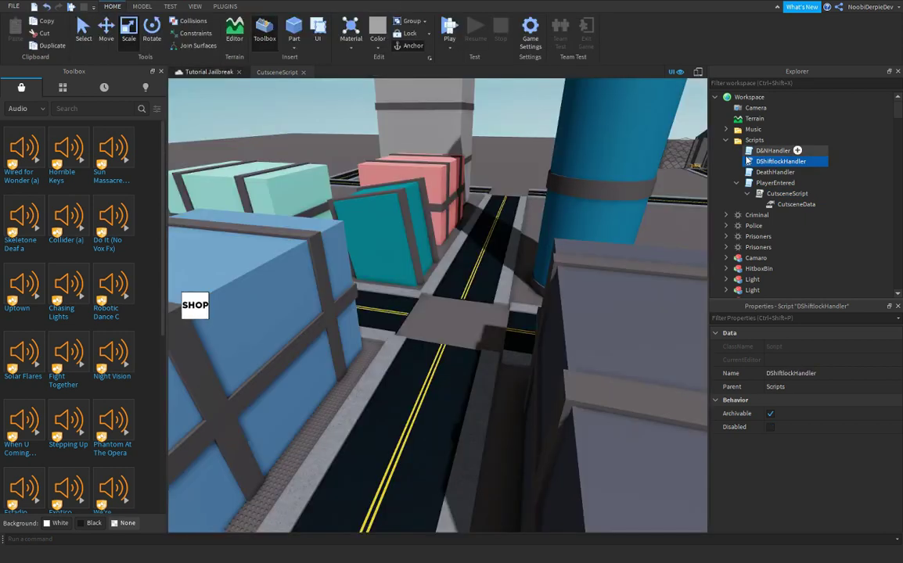
{"action": "double_click", "coordinate": [744, 150]}
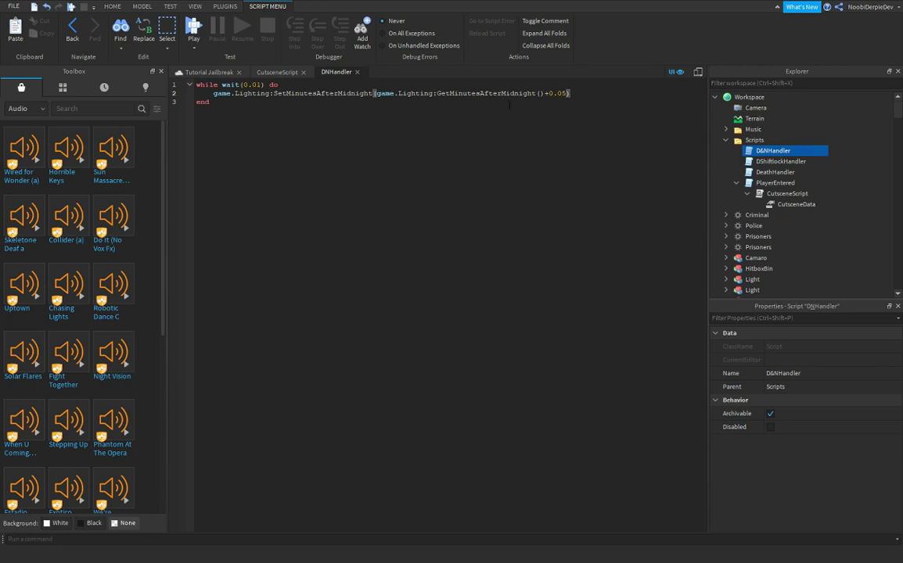
{"action": "left_click", "coordinate": [358, 72]}
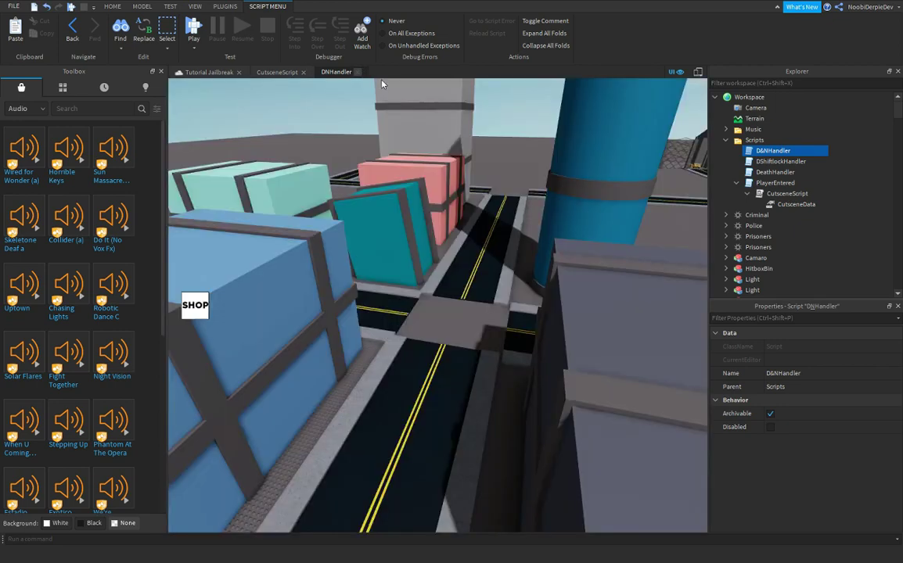
{"action": "left_click", "coordinate": [280, 71]}
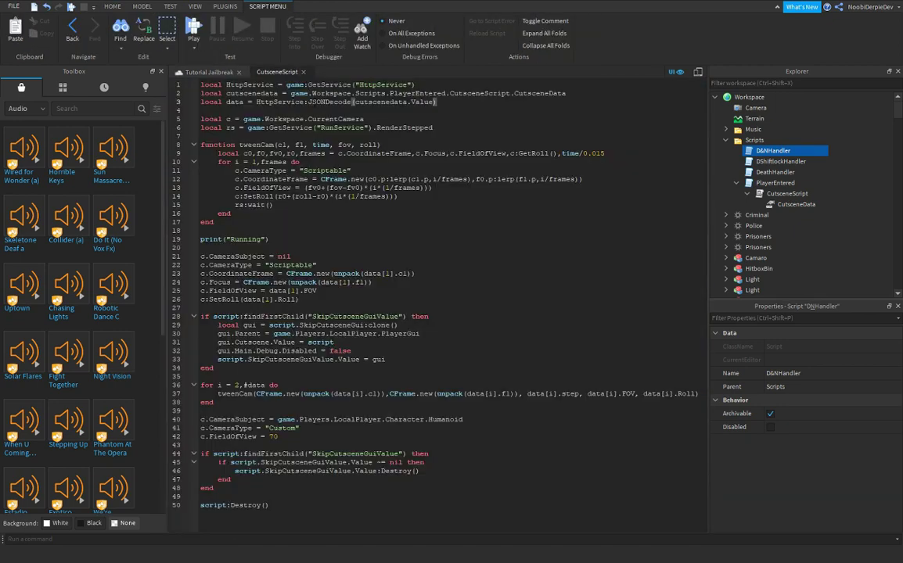
{"action": "left_click", "coordinate": [304, 72]}
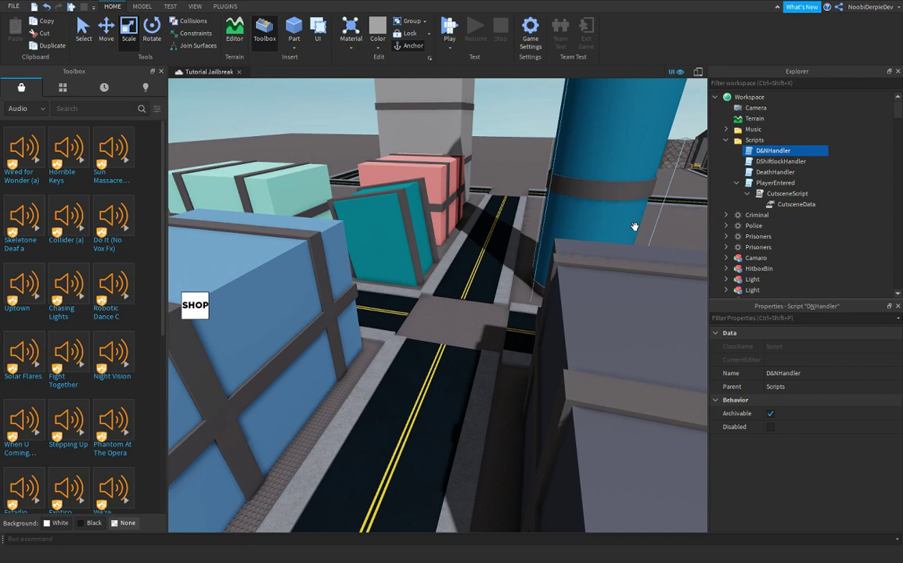
{"action": "double_click", "coordinate": [775, 172]}
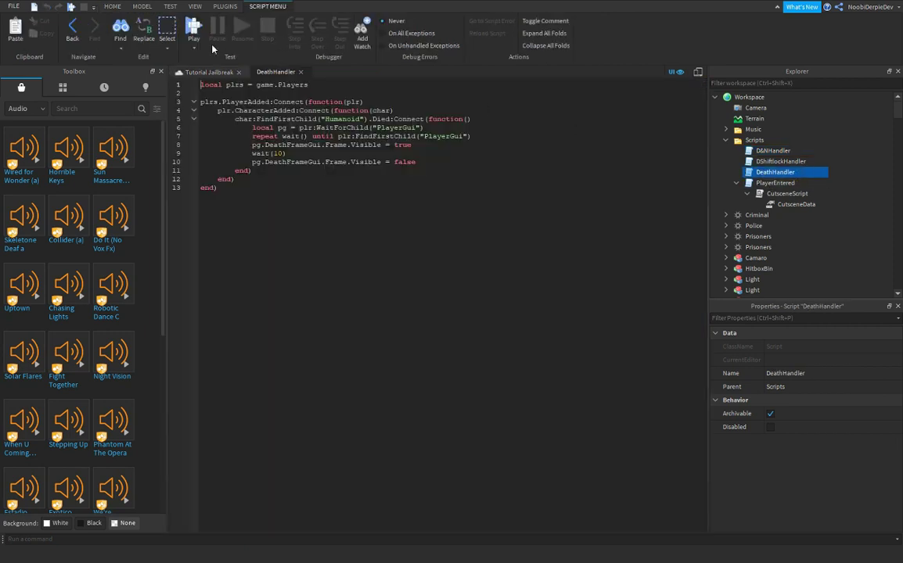
{"action": "left_click", "coordinate": [303, 72]}
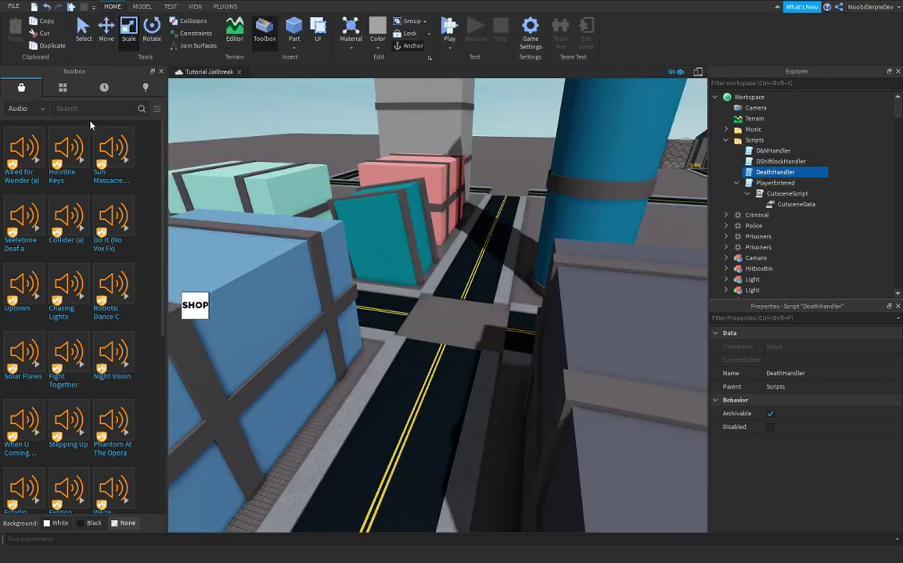
Search the Toolbox audio for "Death sound" and insert a Death Sound into the DeathHandler script
{"action": "type", "text": "Death sound"}
{"action": "key", "text": "Return"}
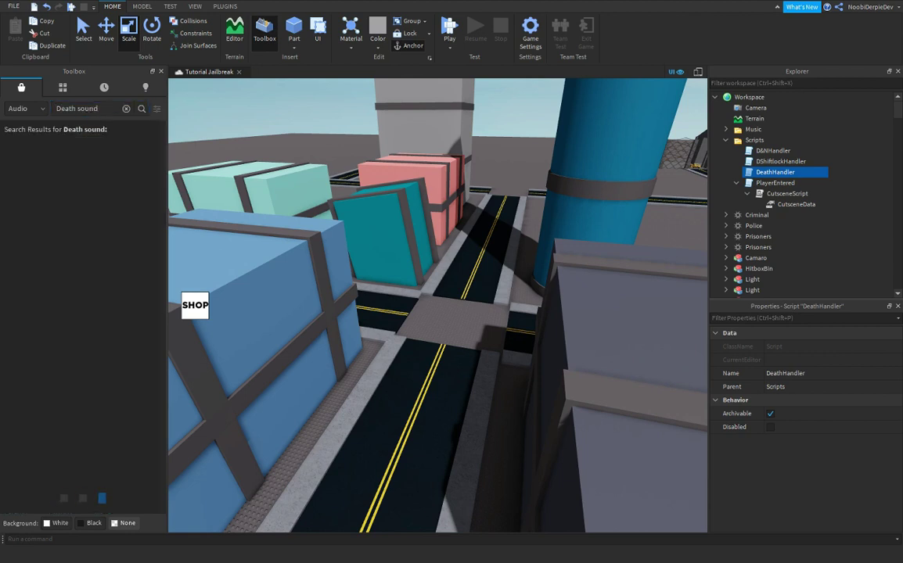
{"action": "right_click_drag", "start_coordinate": [539, 229], "coordinate": [610, 195]}
{"action": "key", "text": "w"}
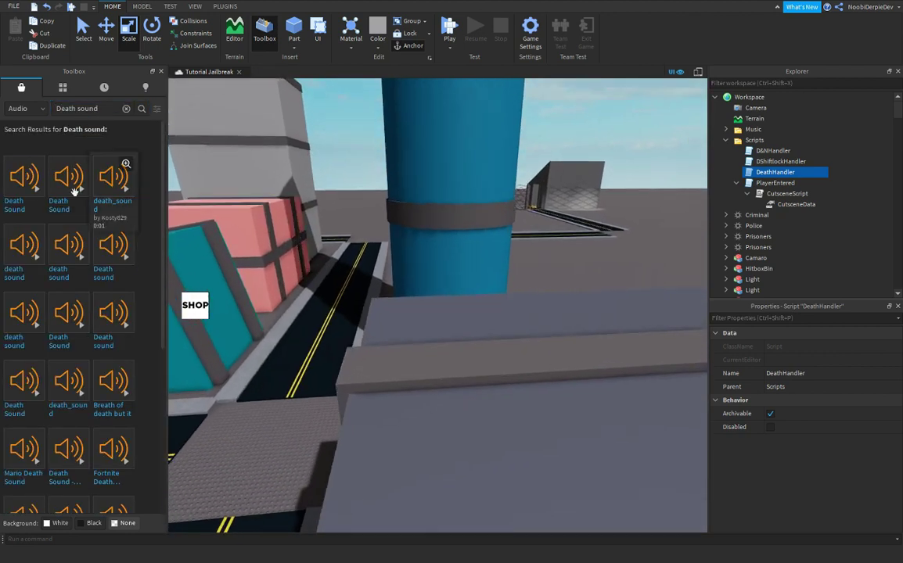
{"action": "key", "text": "w"}
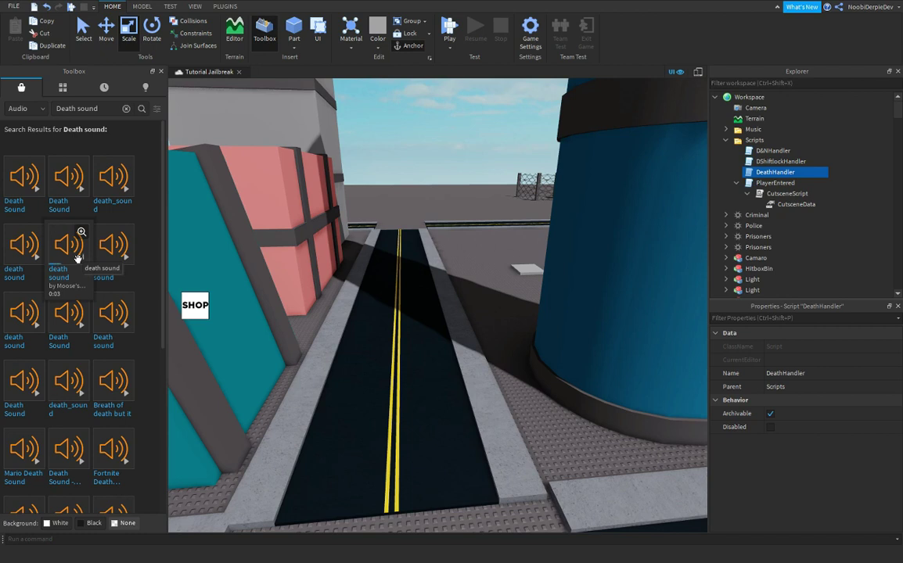
{"action": "left_click", "coordinate": [68, 179]}
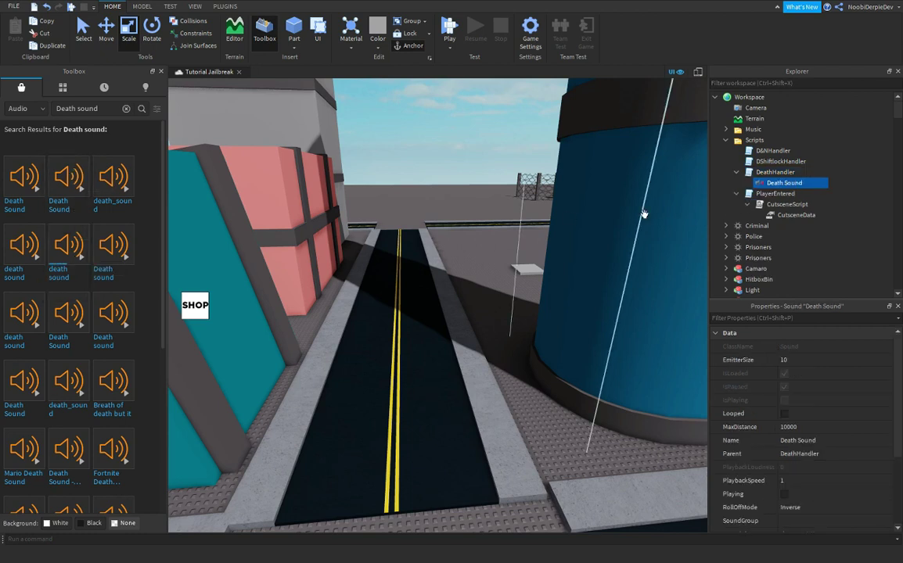
Open the DeathHandler script and add a new line below the statement that makes the death frame visible
{"action": "left_click", "coordinate": [779, 173]}
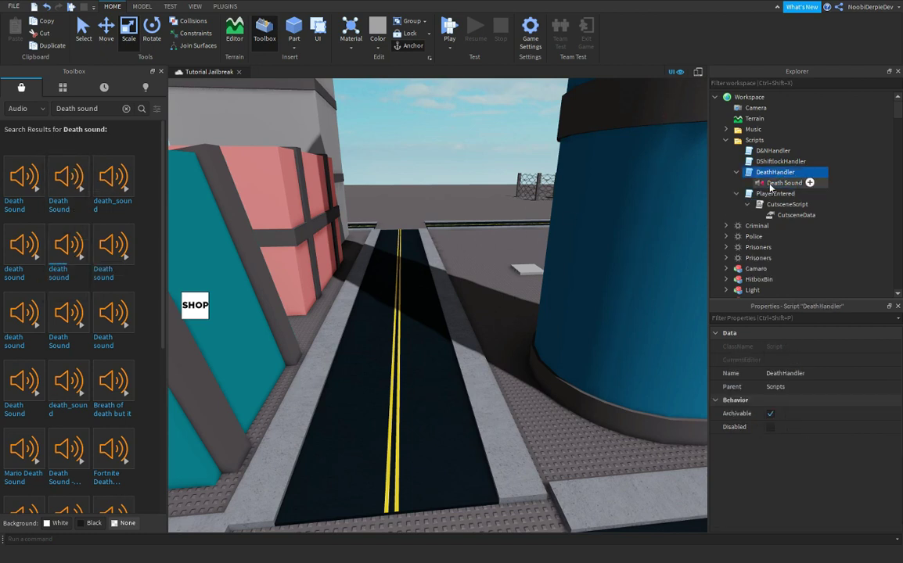
{"action": "left_click", "coordinate": [782, 183]}
{"action": "double_click", "coordinate": [775, 172]}
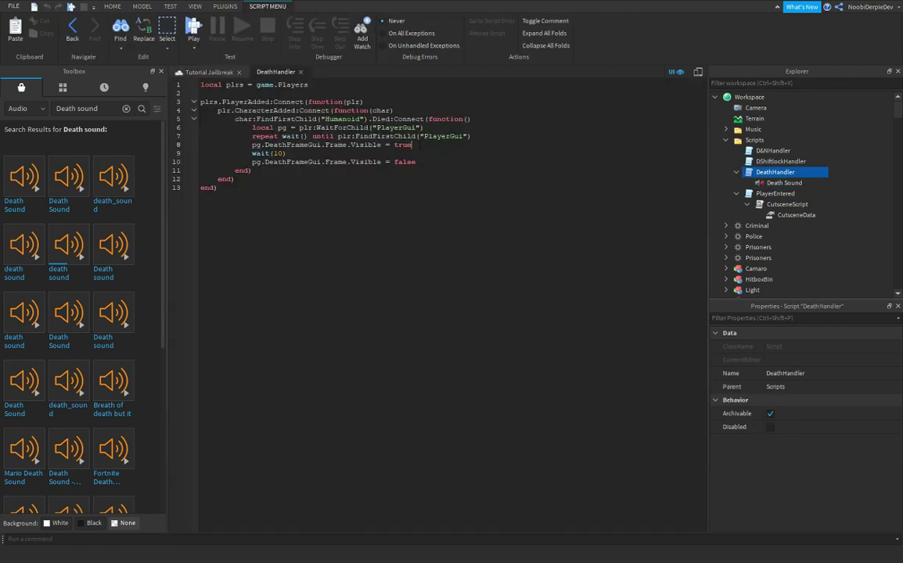
{"action": "key", "text": "Return"}
Write script["Death Sound"]:PLay on the new line of the DeathHandler script
{"action": "type", "text": "script.Parent.de"}
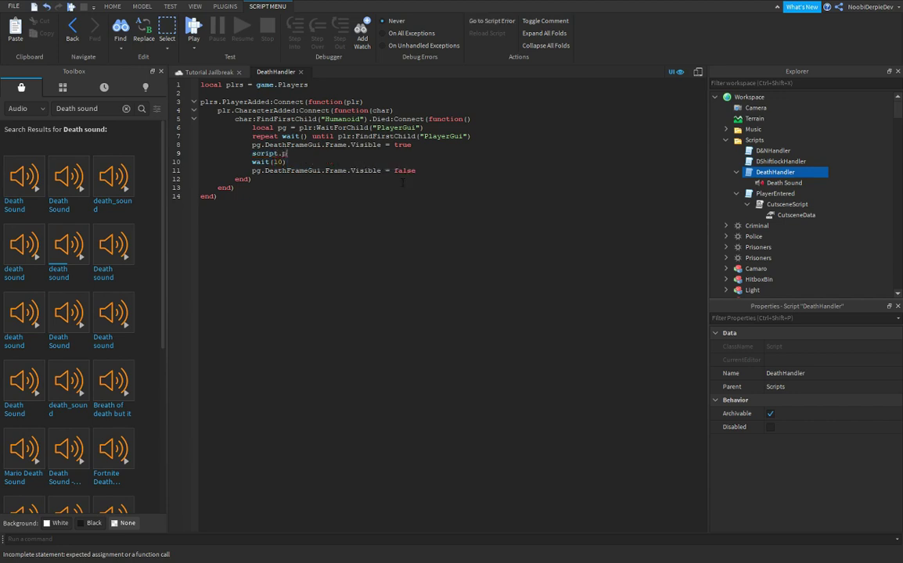
{"action": "key", "text": "BackSpace"}
{"action": "key", "text": "BackSpace"}
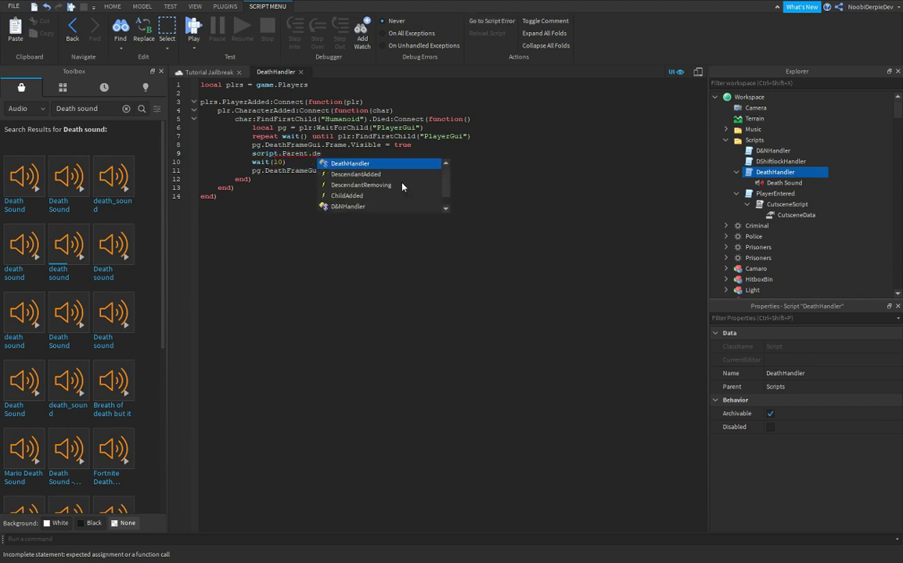
{"action": "type", "text": "p"}
{"action": "key", "text": "BackSpace"}
{"action": "type", "text": "Parent.death"}
{"action": "key", "text": "BackSpace"}
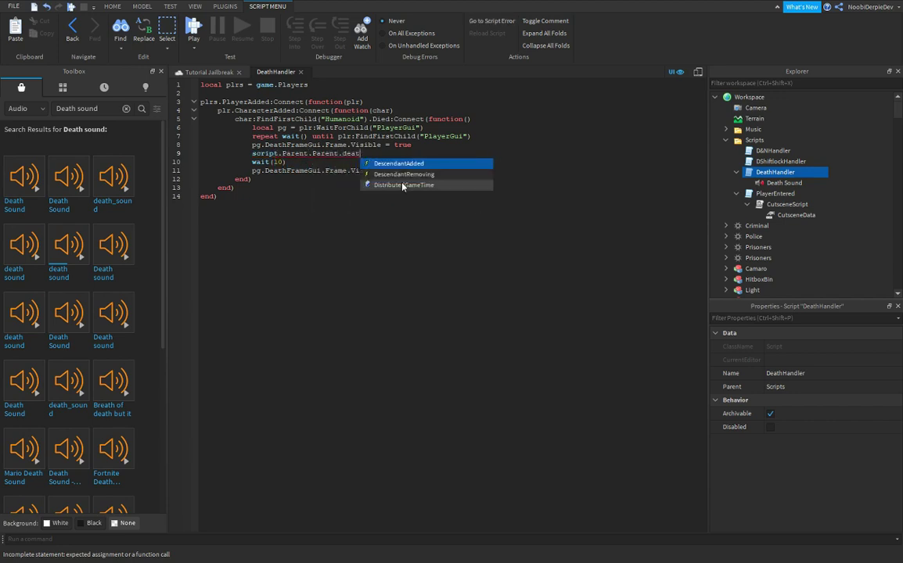
{"action": "key", "text": "Escape"}
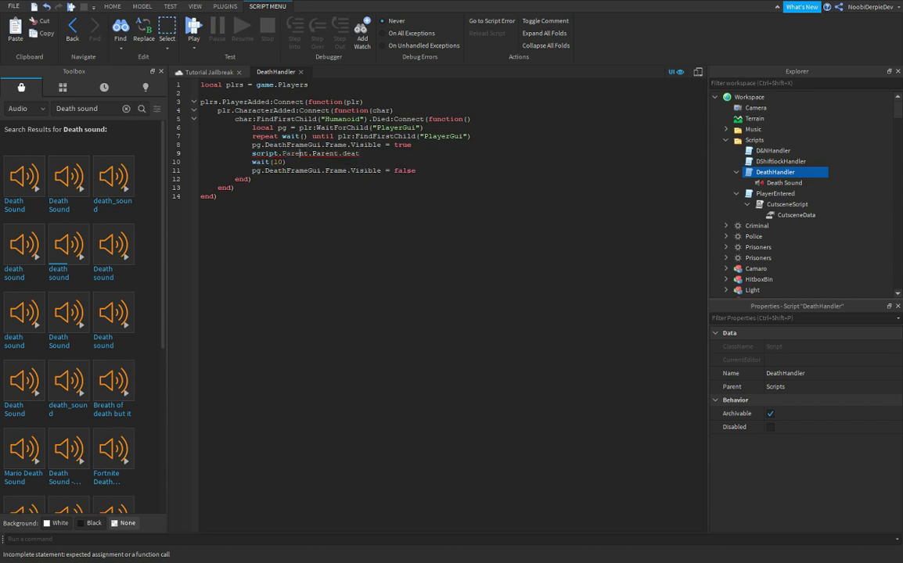
{"action": "type", "text": "[\"Death Sound\"]:PLay"}
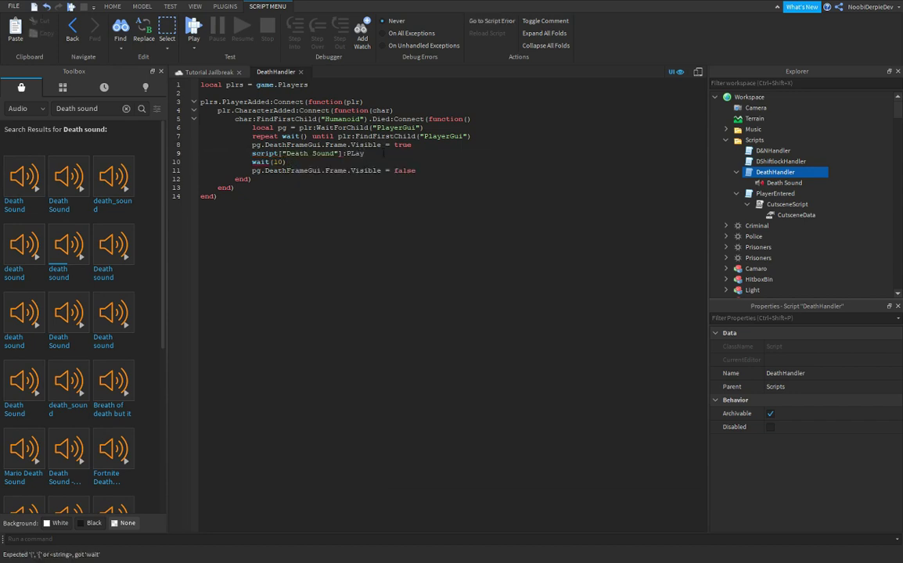
Rename the sound inside the DeathHandler script to DeathSound
{"action": "left_click", "coordinate": [776, 183]}
{"action": "left_click", "coordinate": [777, 183]}
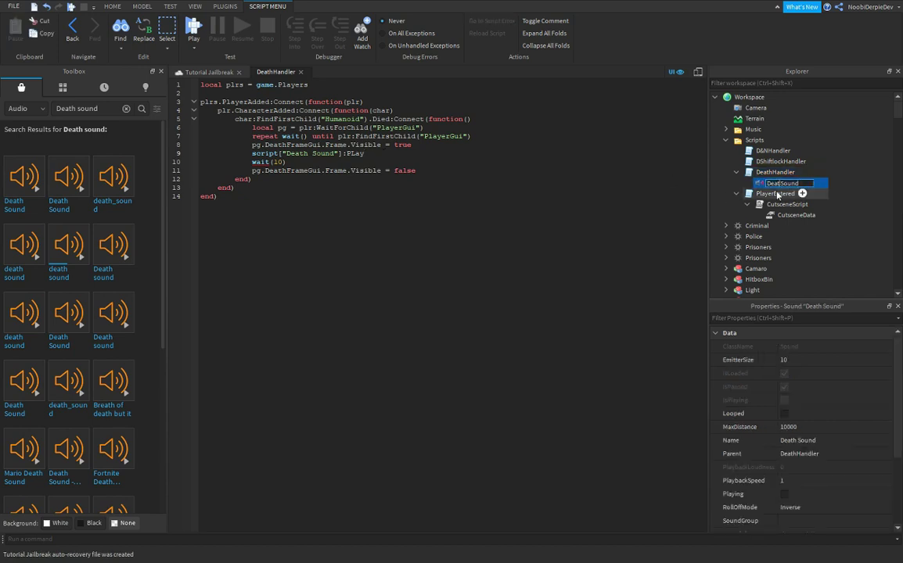
{"action": "key", "text": "Return"}
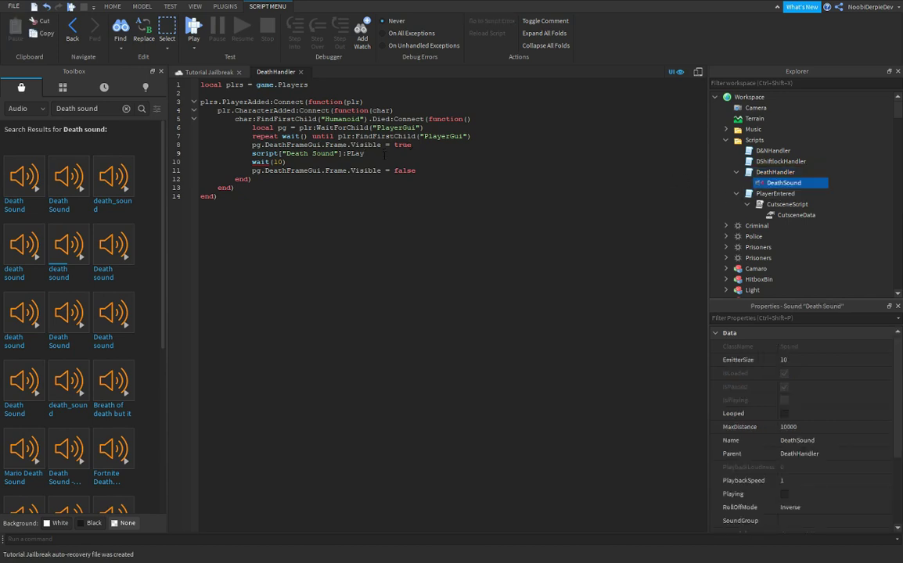
Replace the sound line in the DeathHandler script with script.DeathSound:Play()
{"action": "left_click_drag", "start_coordinate": [385, 154], "coordinate": [253, 154]}
{"action": "type", "text": "scruo"}
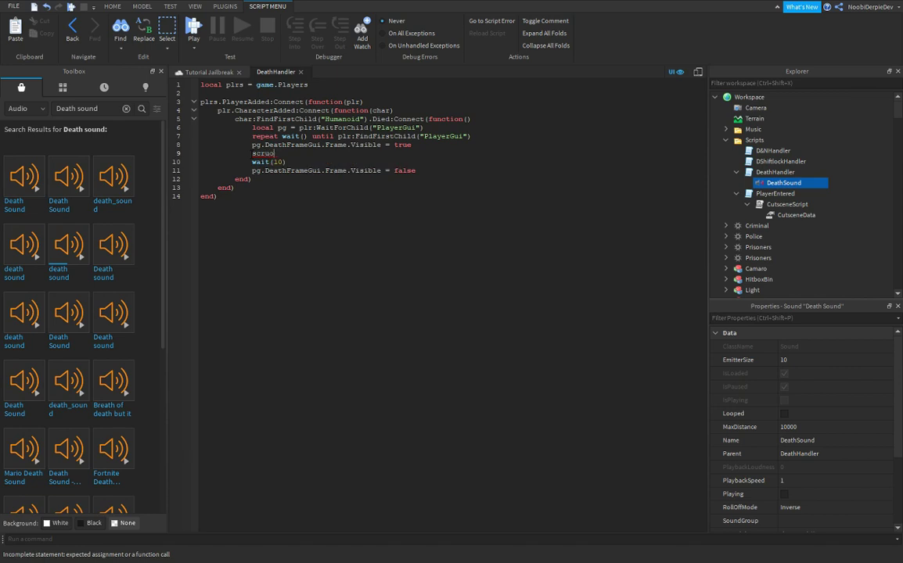
{"action": "key", "text": "BackSpace"}
{"action": "key", "text": "BackSpace"}
{"action": "type", "text": "ipt.Parent."}
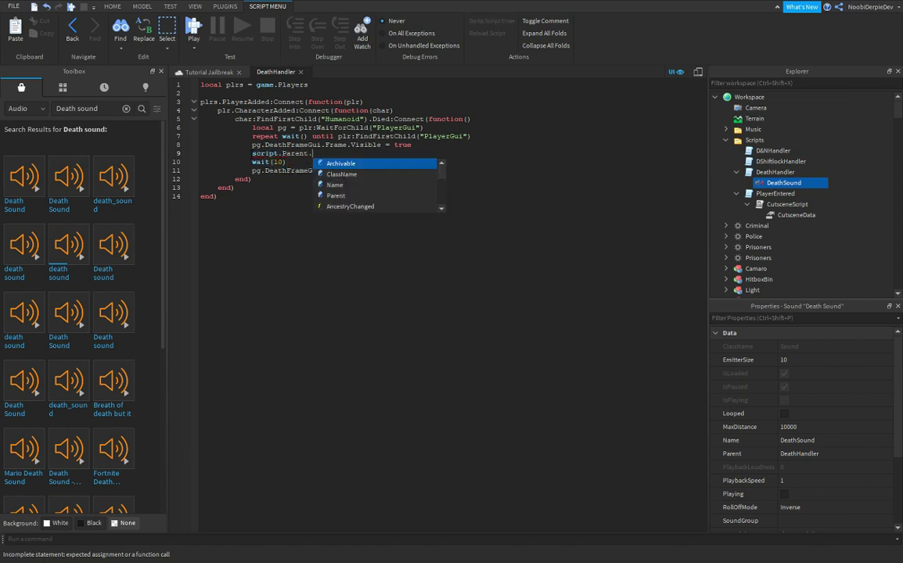
{"action": "type", "text": "DeathHandler"}
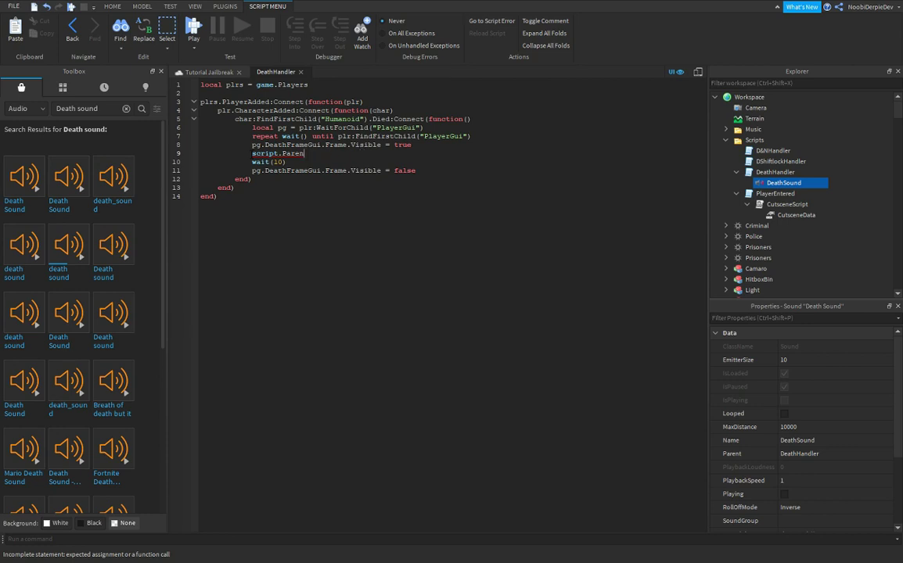
{"action": "key", "text": "BackSpace"}
{"action": "key", "text": "BackSpace"}
{"action": "key", "text": "BackSpace"}
{"action": "key", "text": "BackSpace"}
{"action": "key", "text": "BackSpace"}
{"action": "type", "text": "DeathSound:p"}
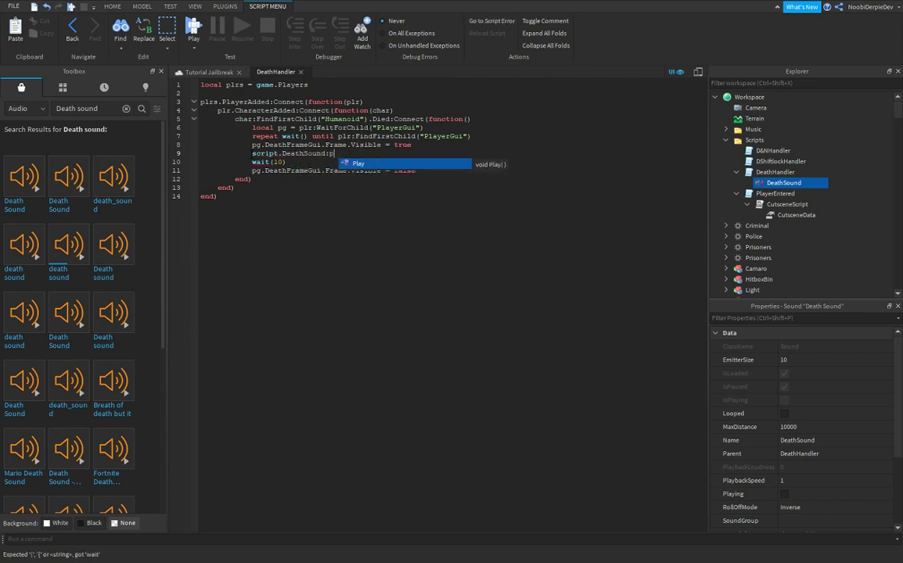
{"action": "key", "text": "Tab"}
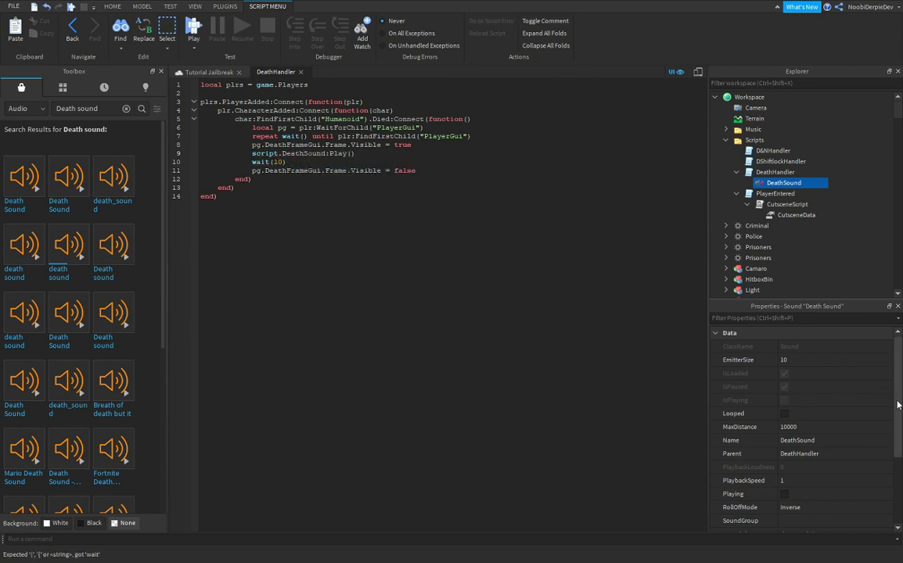
Try volumes of 0.25 and 10 on DeathSound while previewing the audio
{"action": "scroll", "coordinate": [830, 454], "scroll_direction": "down", "scroll_amount": 3}
{"action": "left_click", "coordinate": [809, 509]}
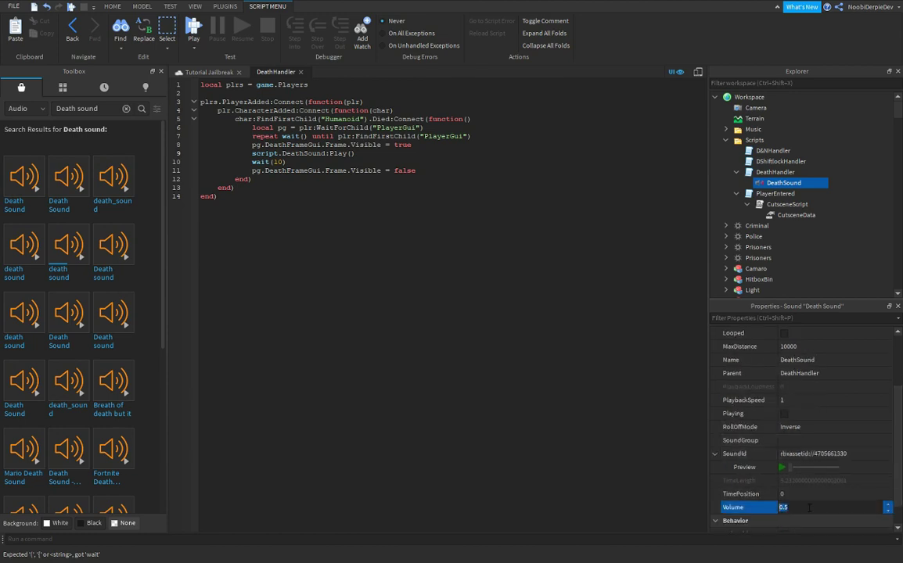
{"action": "type", "text": "0.25"}
{"action": "key", "text": "Return"}
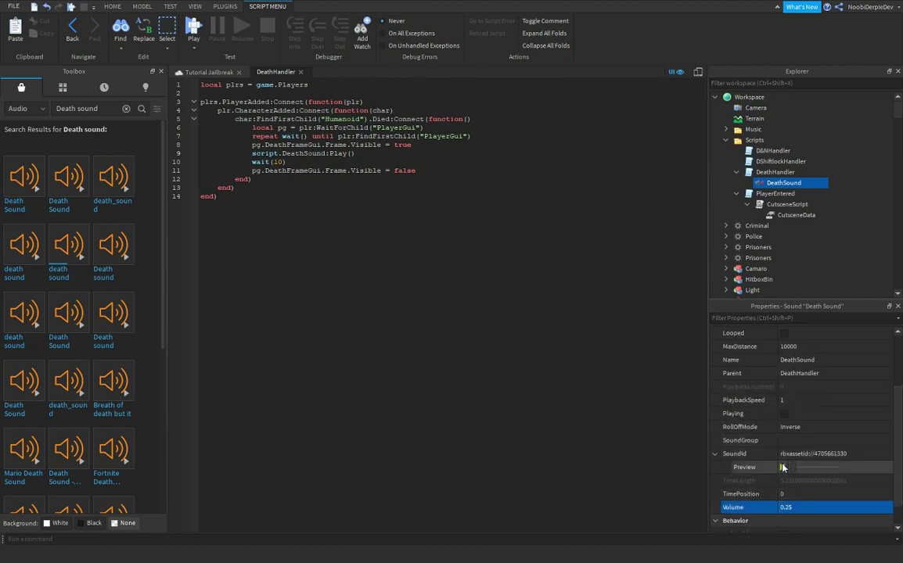
{"action": "type", "text": "10"}
Set the volume of DeathSound to 5
{"action": "left_click", "coordinate": [791, 510]}
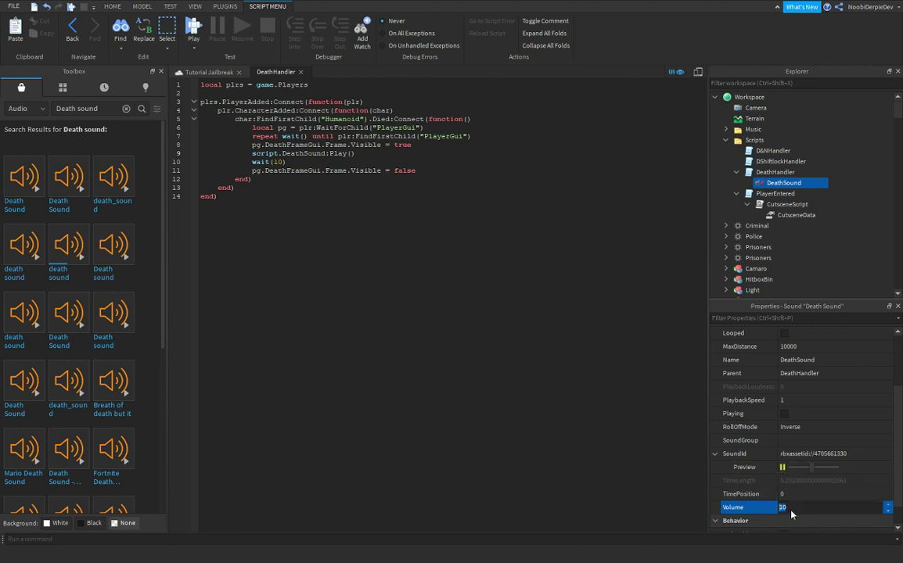
{"action": "type", "text": "5"}
{"action": "key", "text": "Return"}
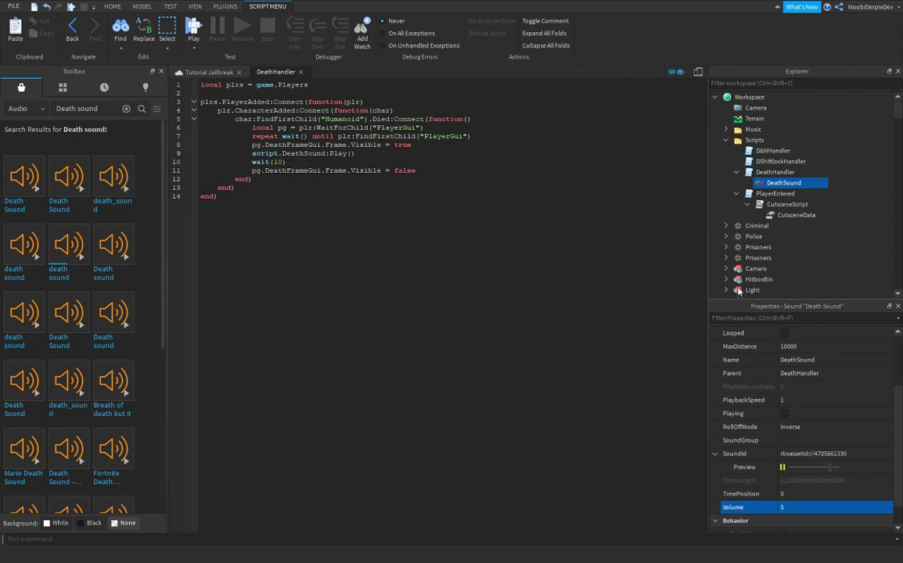
Set the MaxDistance of DeathSound to 25
{"action": "left_click", "coordinate": [797, 349]}
{"action": "type", "text": "52"}
{"action": "key", "text": "BackSpace"}
{"action": "key", "text": "BackSpace"}
{"action": "type", "text": "25"}
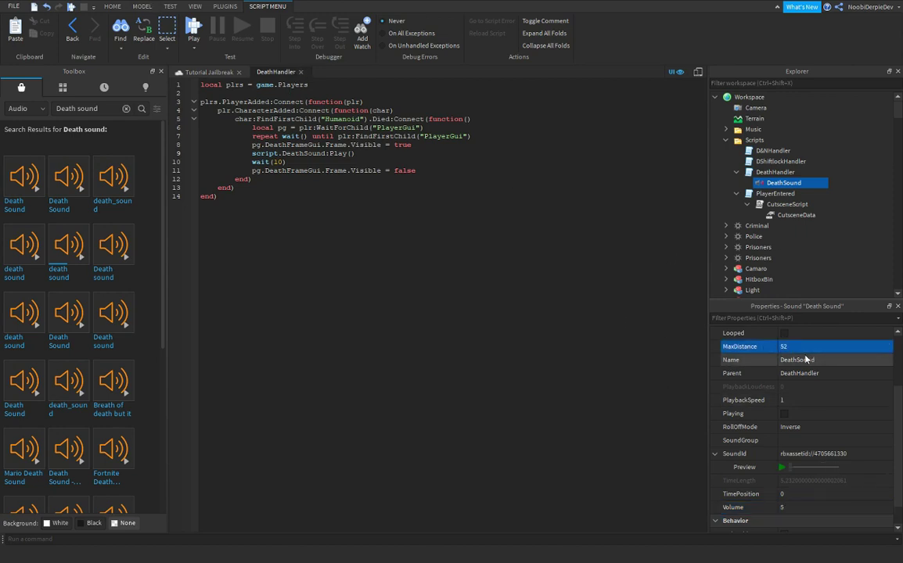
{"action": "key", "text": "Return"}
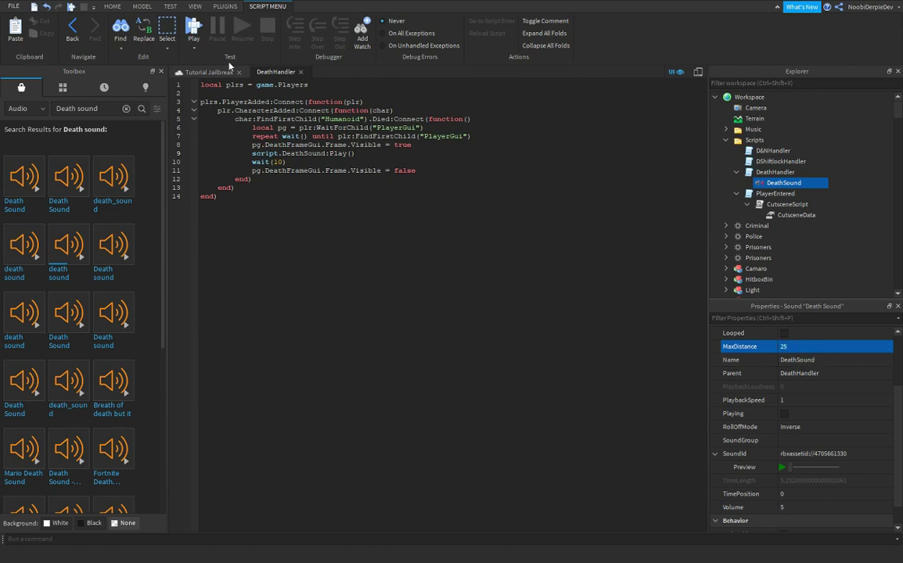
Return to the Tutorial Jailbreak game view, run a playtest through the intro cutscene and stop it
{"action": "left_click", "coordinate": [225, 71]}
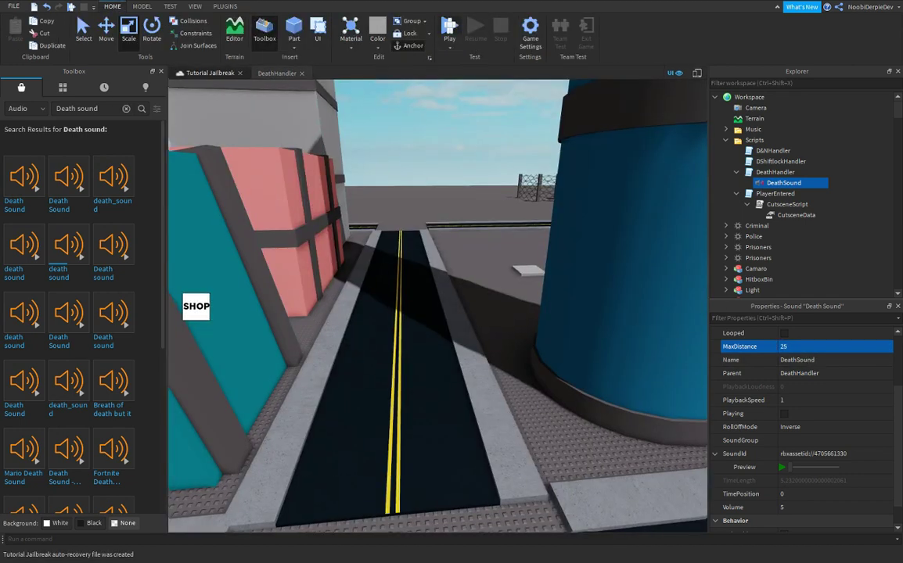
{"action": "key", "text": "F5"}
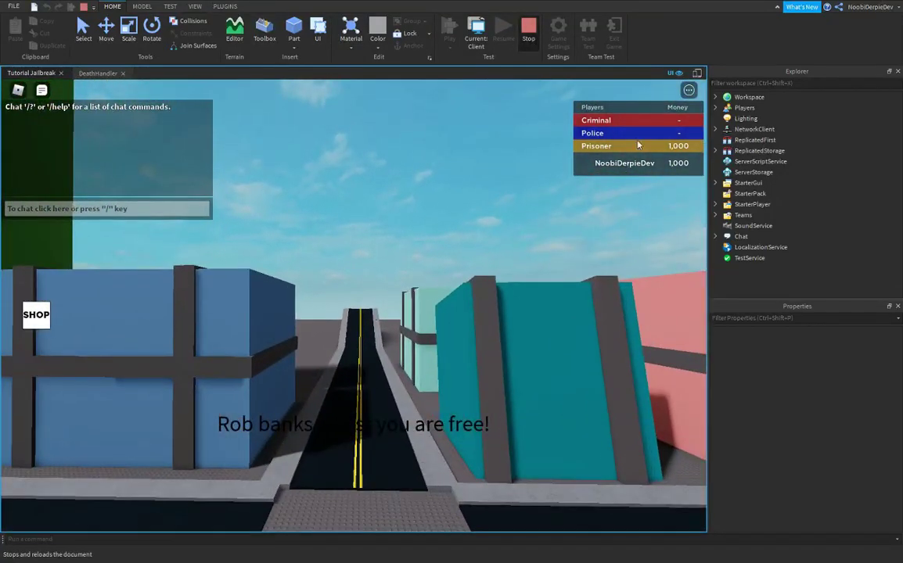
{"action": "key", "text": "shift+F5"}
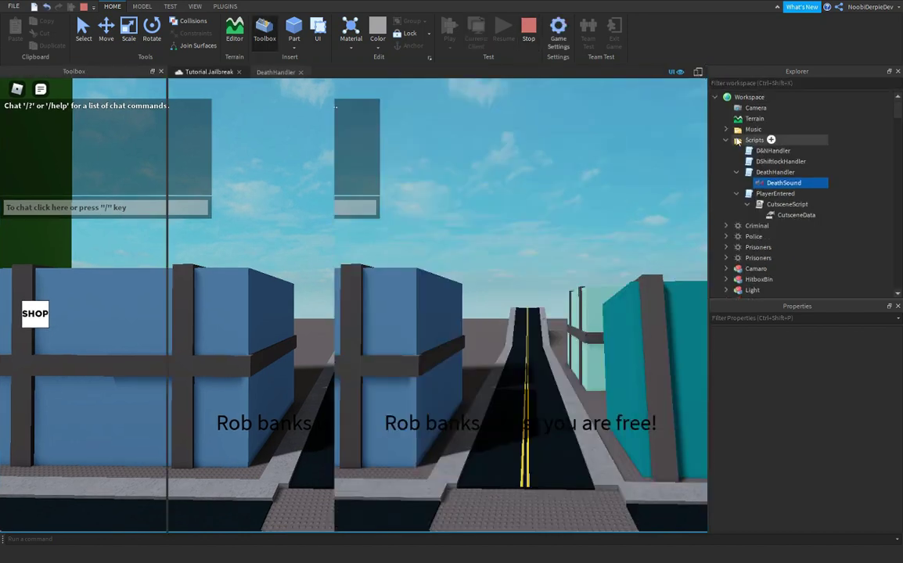
Disable the PlayerEntered script and start a new playtest
{"action": "left_click", "coordinate": [775, 194]}
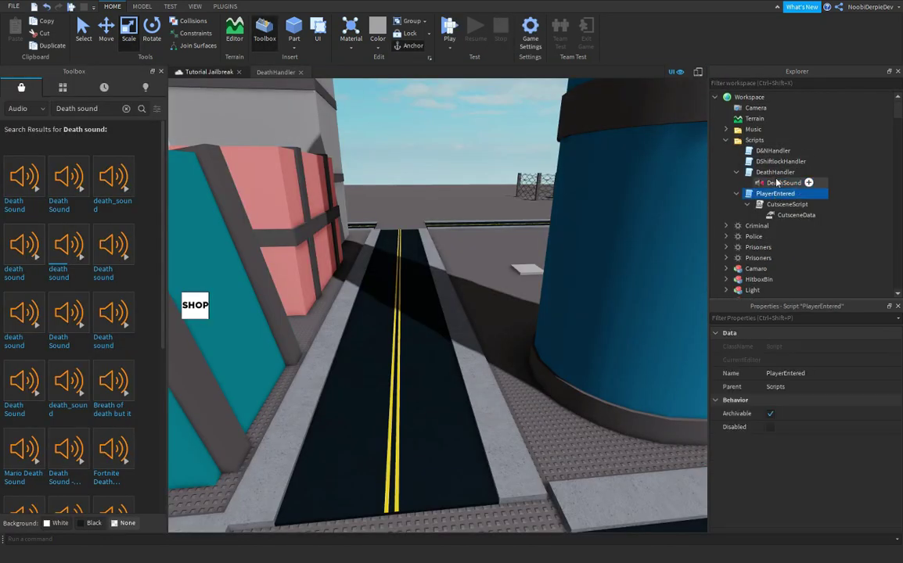
{"action": "left_click", "coordinate": [770, 426]}
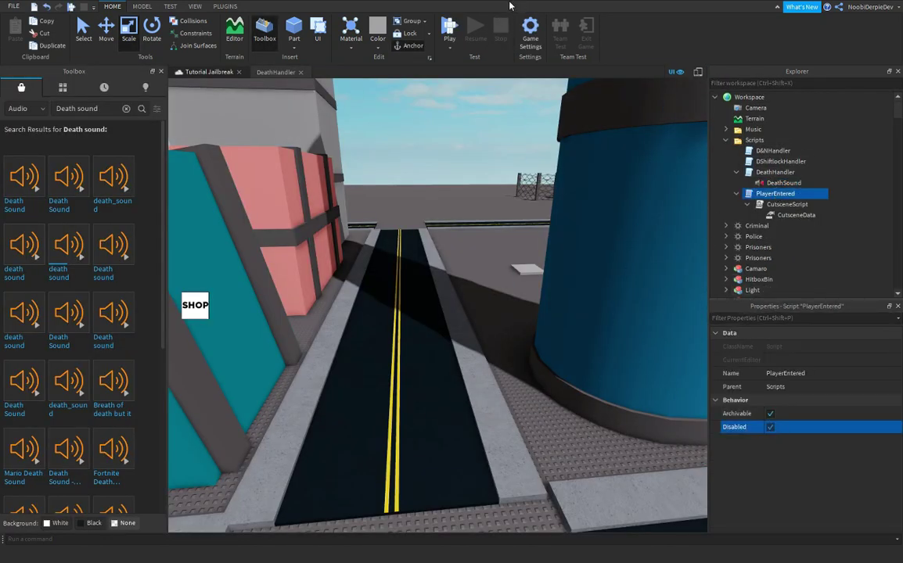
{"action": "left_click", "coordinate": [449, 26]}
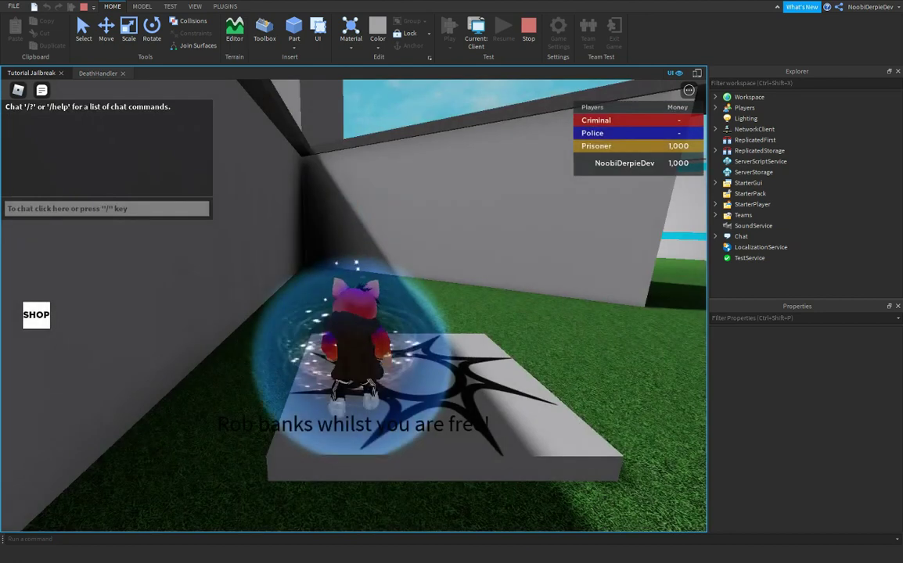
Walk the character off the spawn pad and reset it to test the death screen and sound
{"action": "key", "text": "w"}
{"action": "key", "text": "Right"}
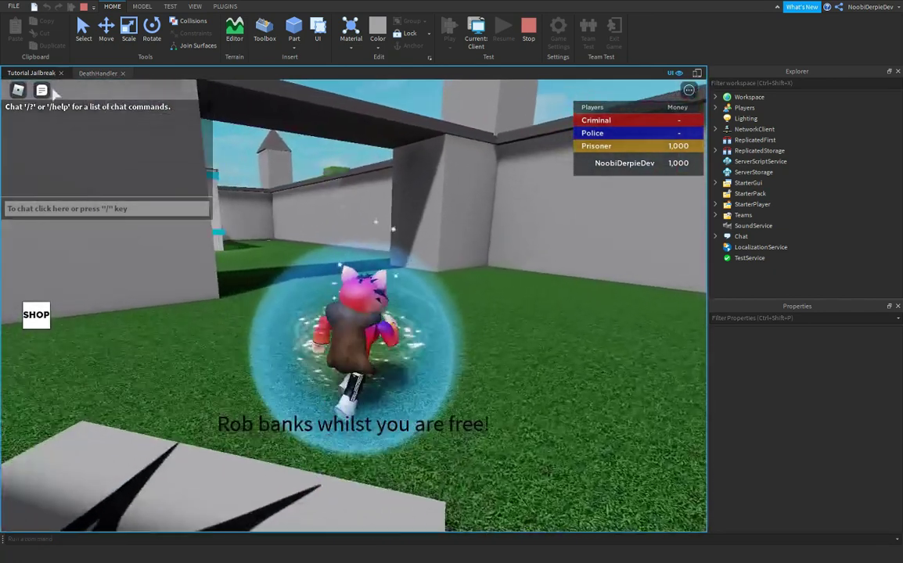
{"action": "key", "text": "Escape"}
{"action": "key", "text": "r"}
{"action": "left_click", "coordinate": [295, 285]}
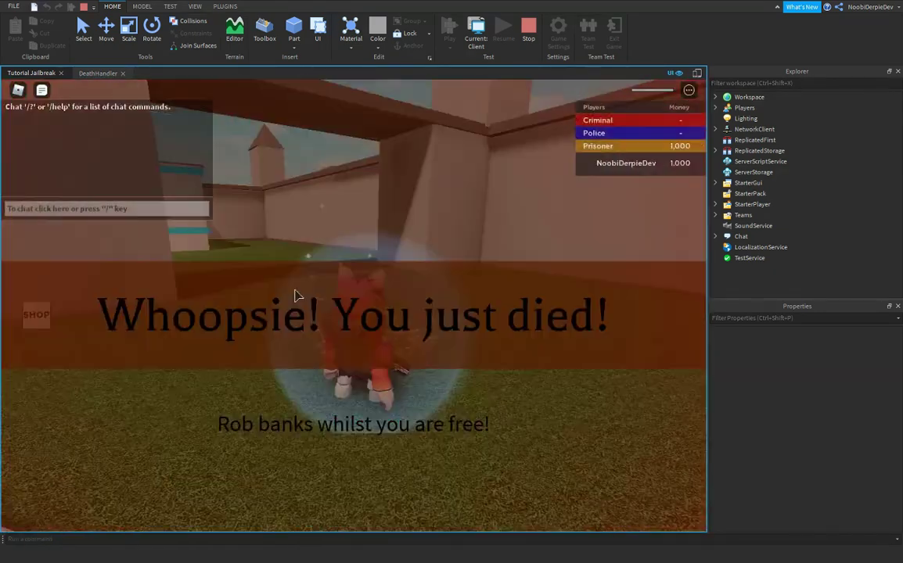